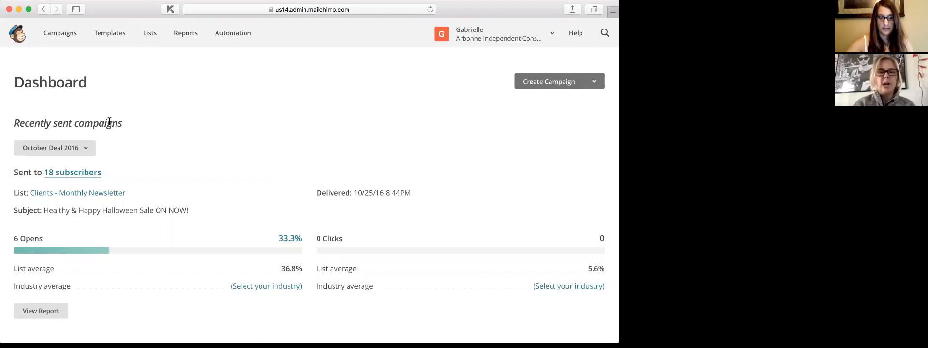
- Review the subscribers in the Clients - Monthly Newsletter list and open the overview of sent campaigns
click(151, 43)
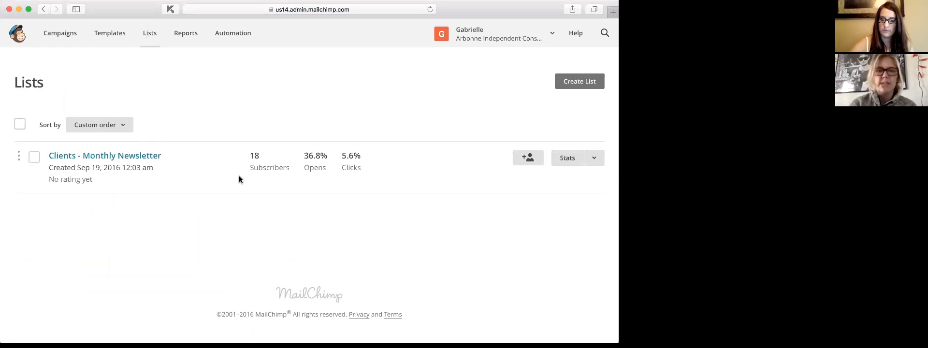
click(124, 157)
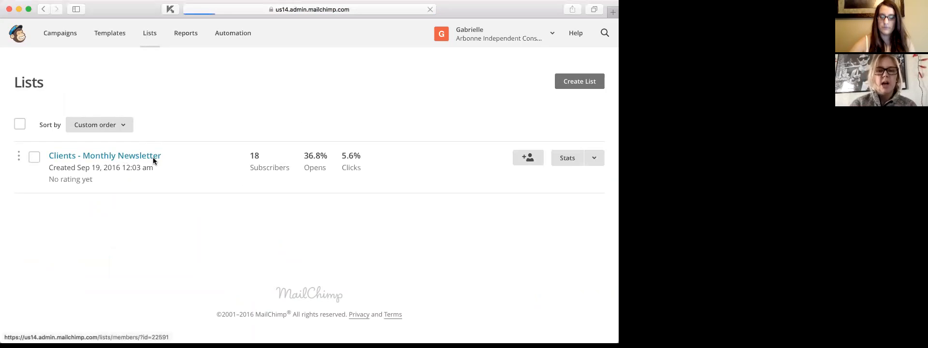
scroll(322, 193, down, 10)
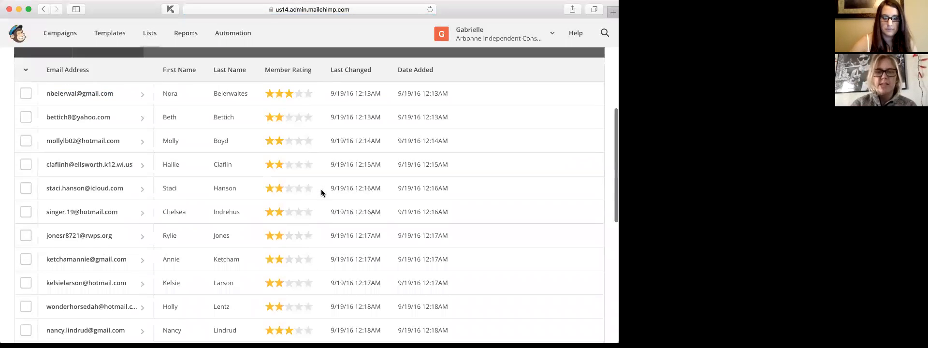
scroll(298, 145, up, 10)
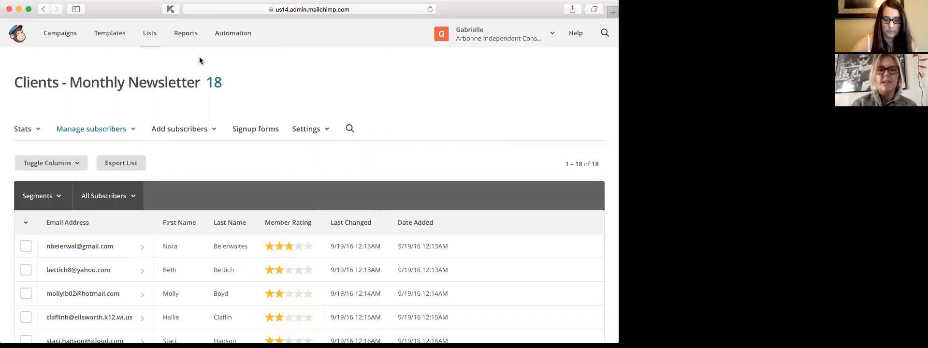
click(61, 34)
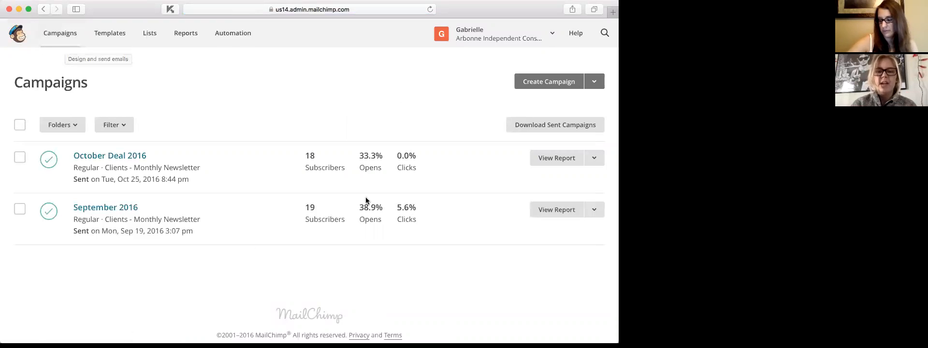
mouse_move(315, 210)
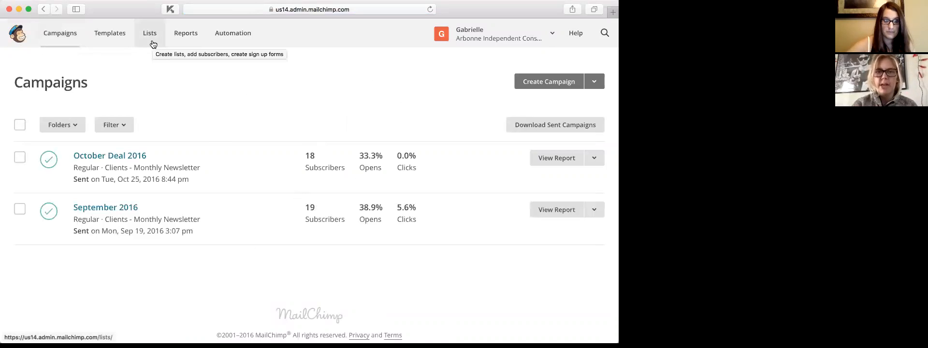
- Create a new template based on the basic 1:2:1 Column layout
click(114, 40)
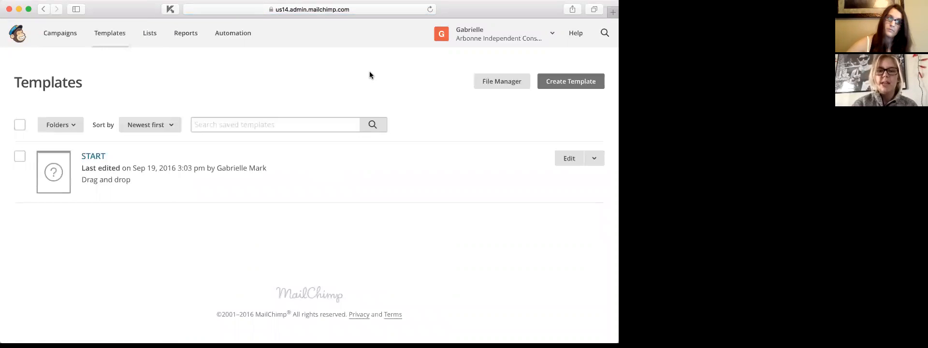
click(572, 83)
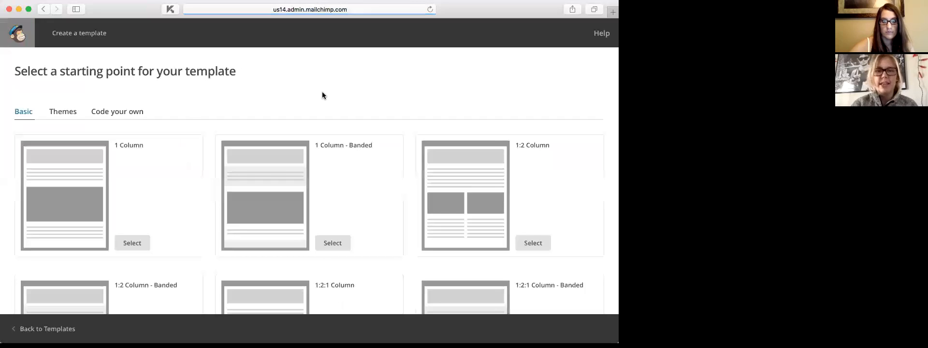
scroll(367, 165, down, 5)
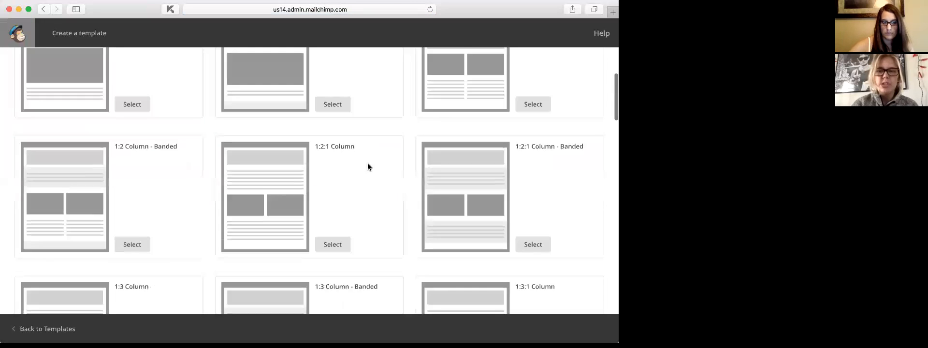
scroll(368, 164, down, 4)
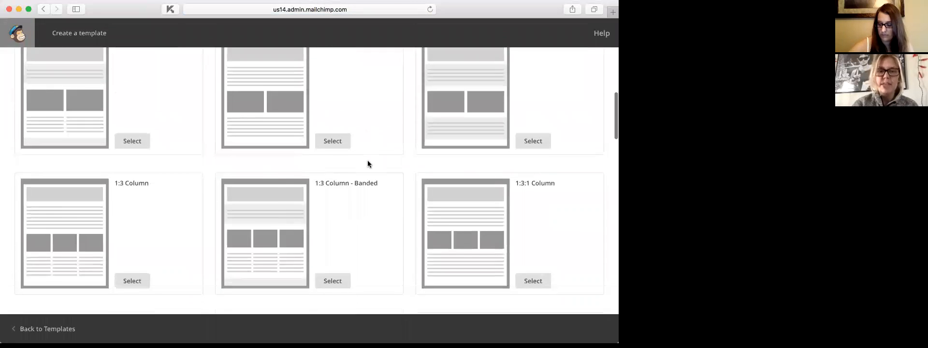
scroll(368, 161, up, 6)
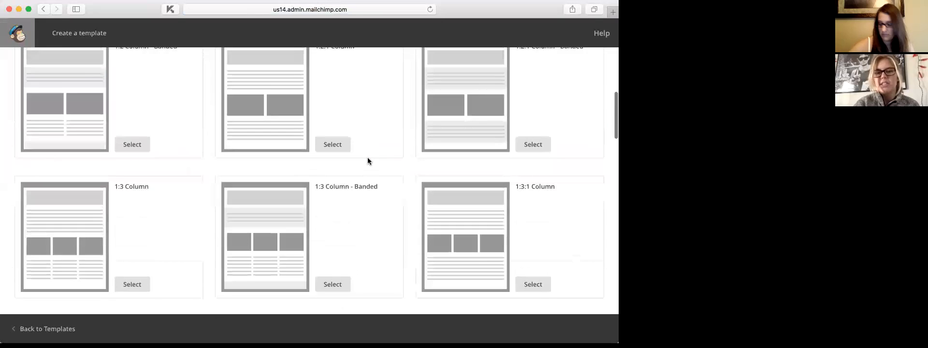
scroll(367, 160, up, 3)
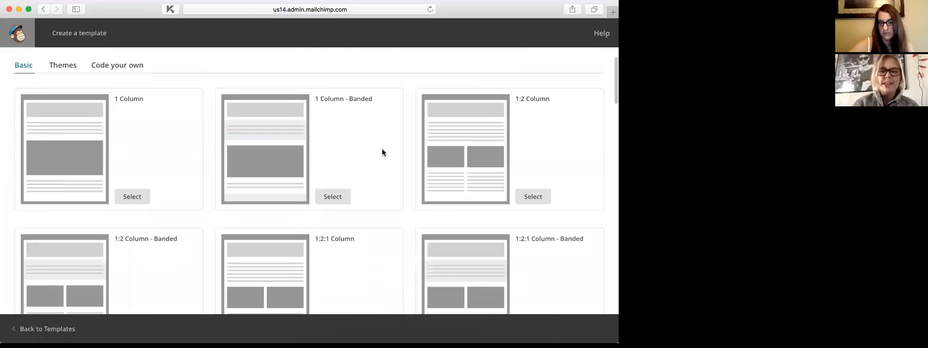
scroll(382, 150, down, 4)
click(334, 240)
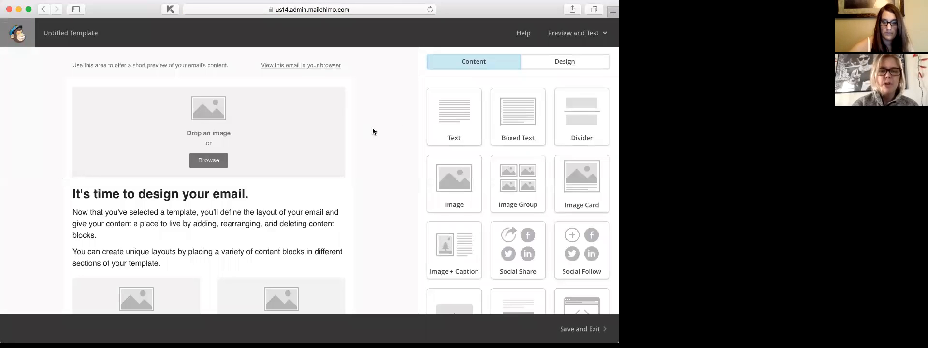
mouse_move(213, 164)
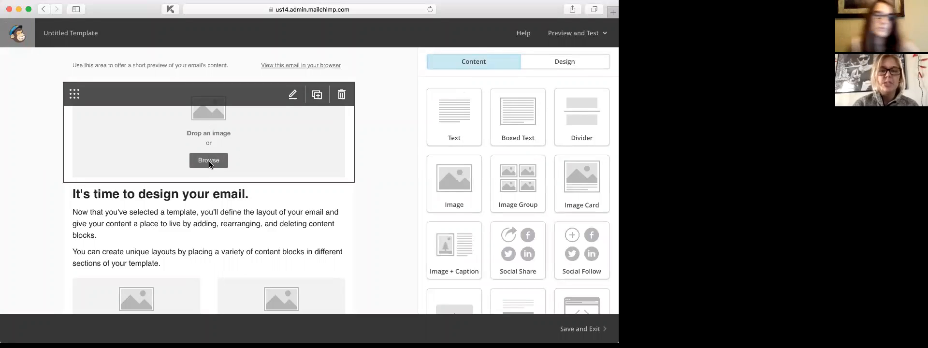
scroll(404, 122, down, 1)
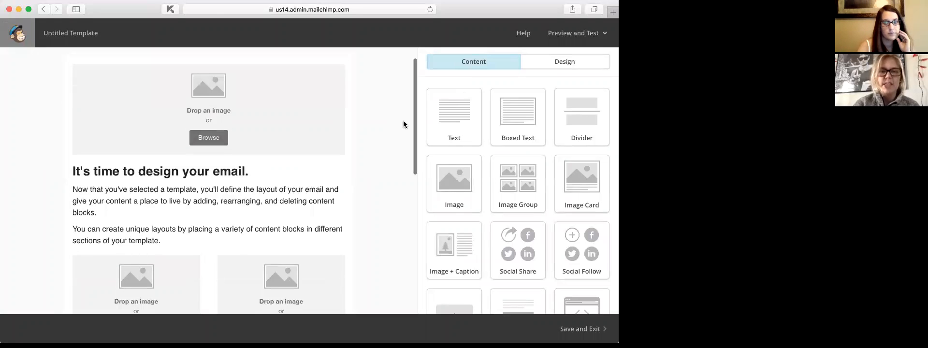
scroll(403, 124, up, 1)
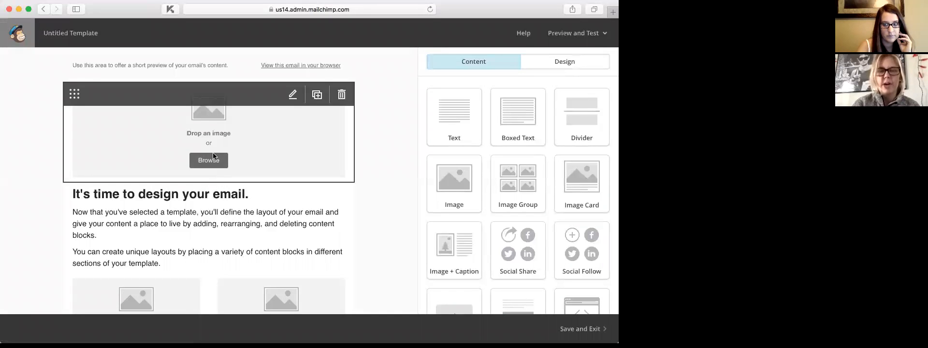
- Open the "It's time to design your email." text block for editing, examine the available fonts, and save and close the block
scroll(343, 172, down, 3)
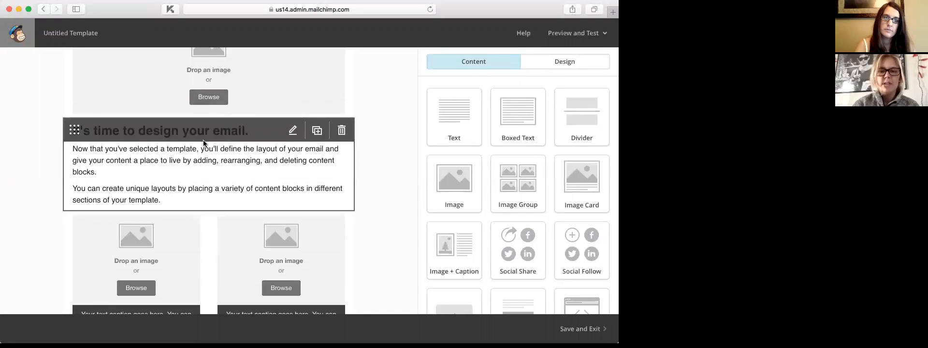
click(292, 131)
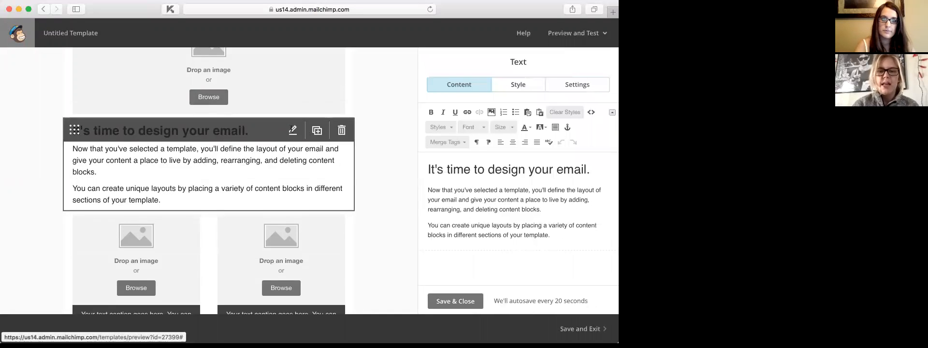
click(428, 169)
drag(428, 168, 599, 180)
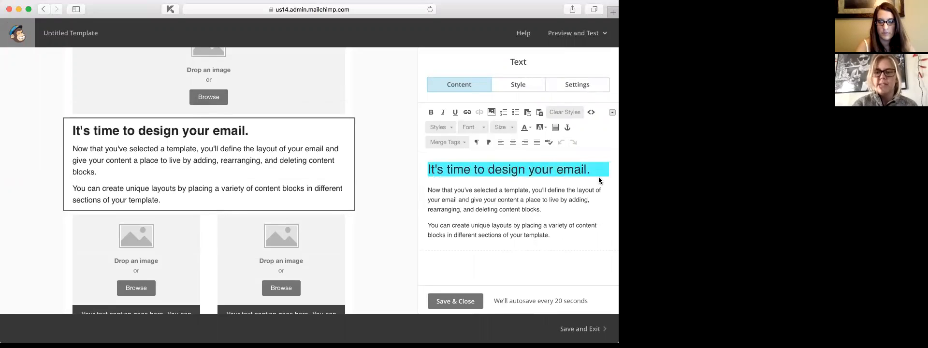
click(454, 191)
click(483, 128)
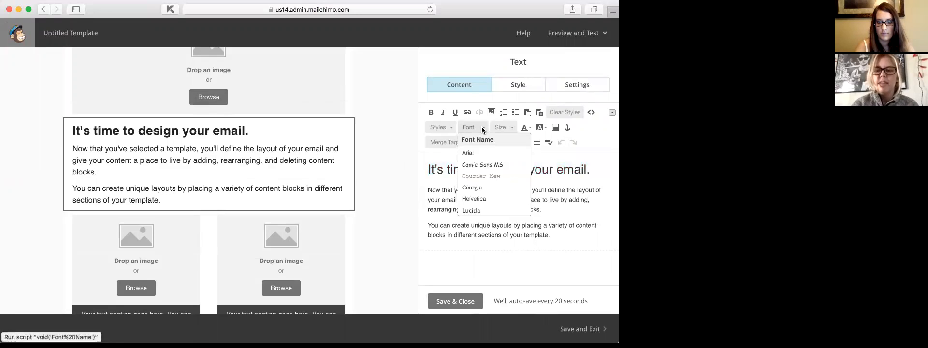
scroll(483, 136, down, 3)
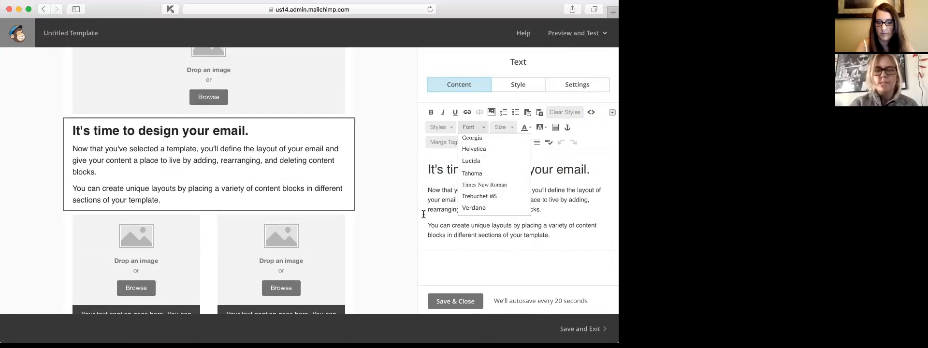
scroll(369, 211, down, 5)
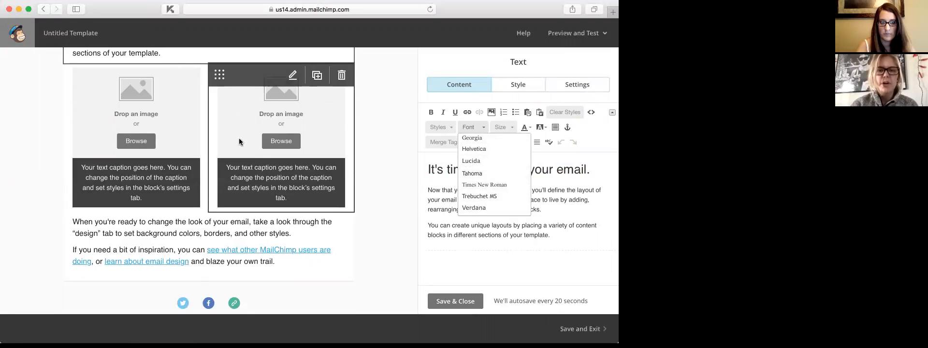
click(442, 303)
- Delete the image card block from the second column of the template
mouse_move(285, 109)
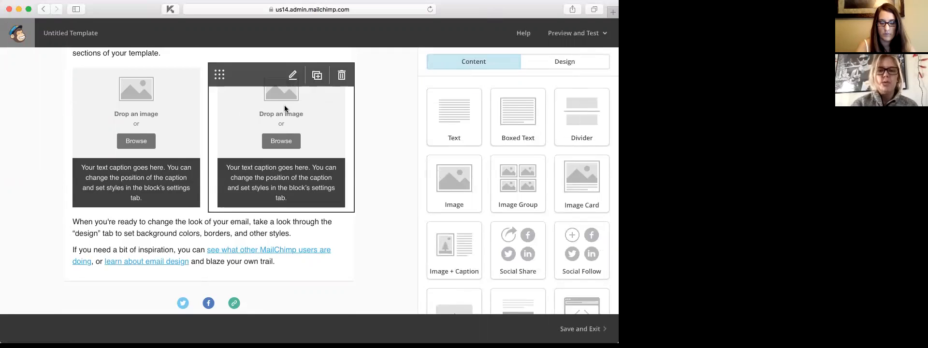
click(342, 76)
click(213, 227)
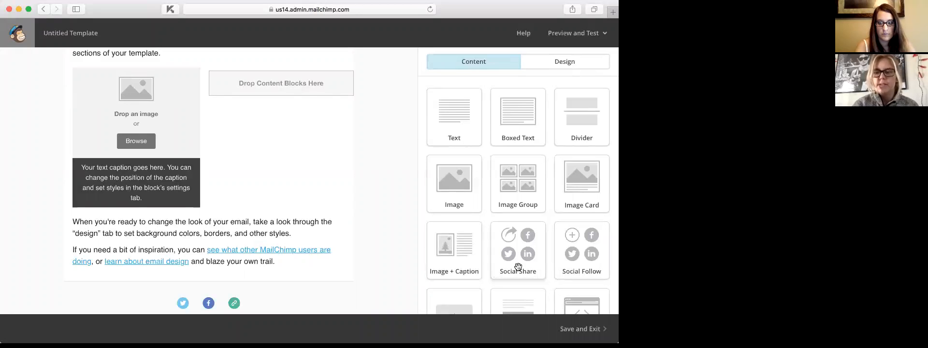
- Try a Social Share block in the template's empty second column and delete it
drag(518, 267, 256, 73)
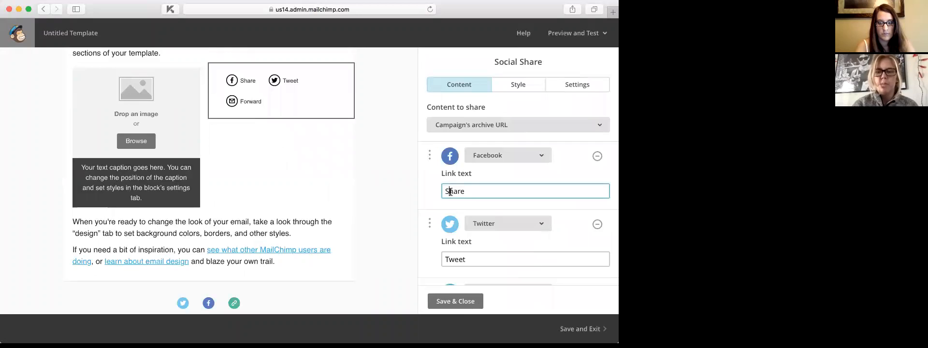
double_click(465, 192)
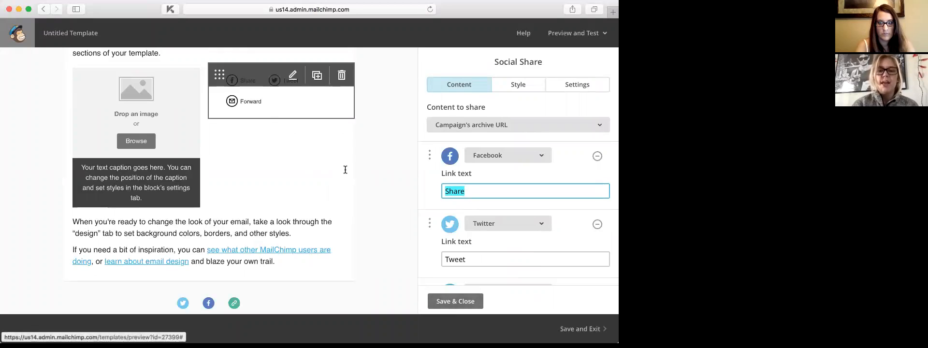
click(341, 75)
click(203, 222)
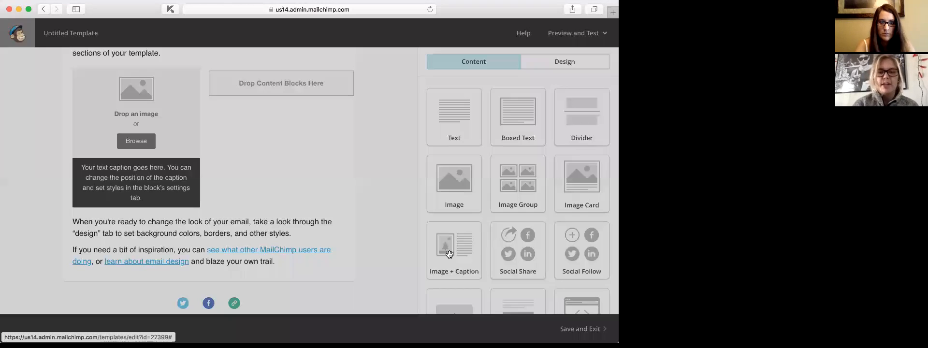
- Add a Text block to the empty second column, keeping its placeholder text, and save and close it
drag(454, 129, 289, 83)
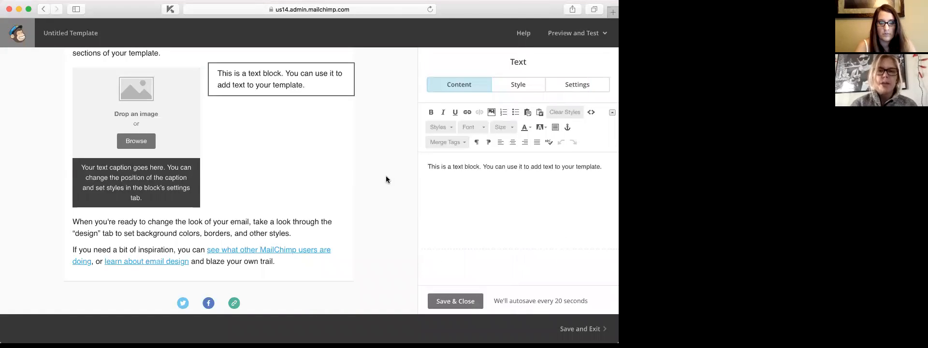
scroll(386, 179, down, 5)
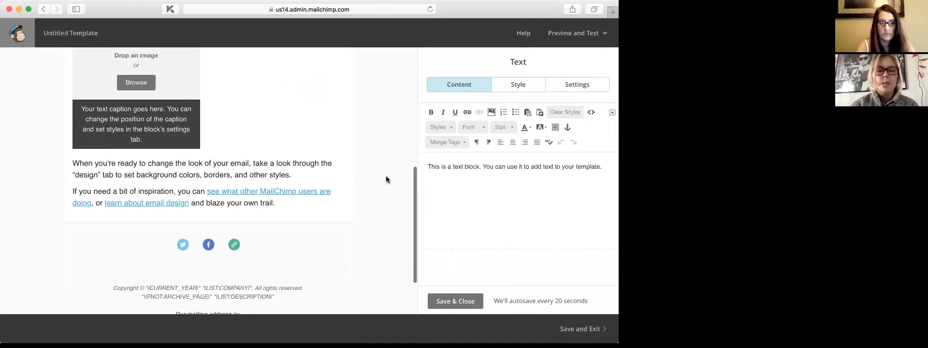
scroll(386, 177, up, 8)
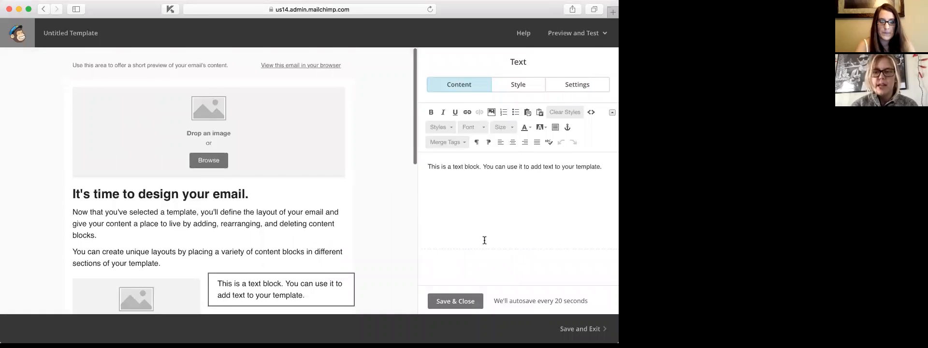
click(441, 302)
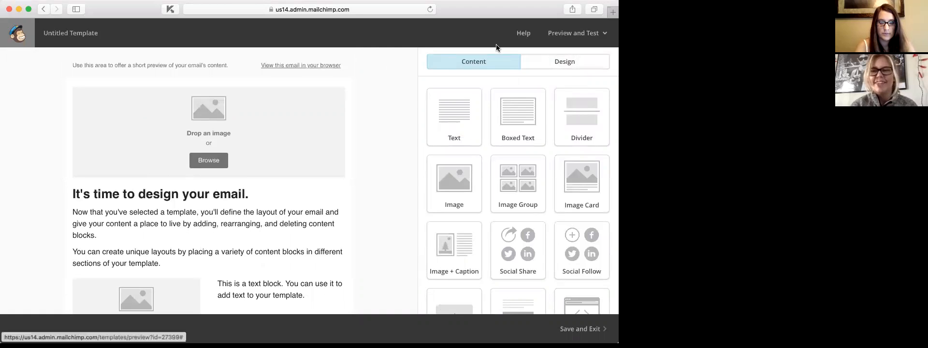
- Try a red page background, #ce5656, in the template's page design and discard the change
click(546, 66)
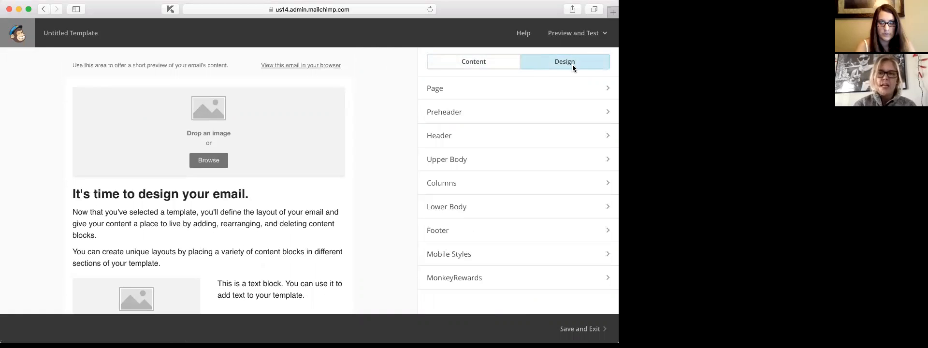
click(454, 89)
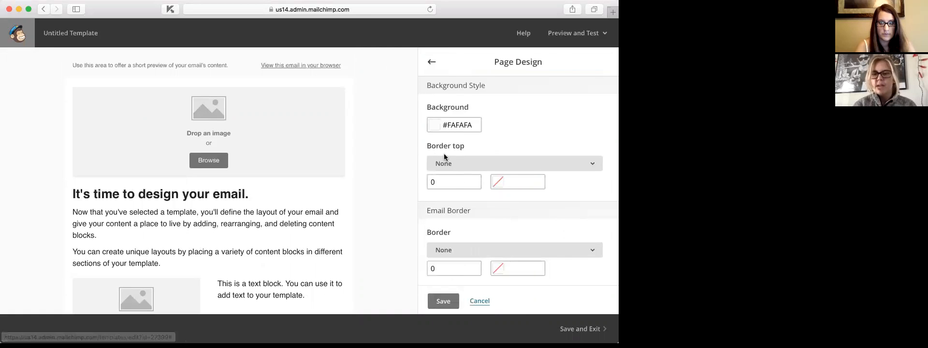
click(436, 128)
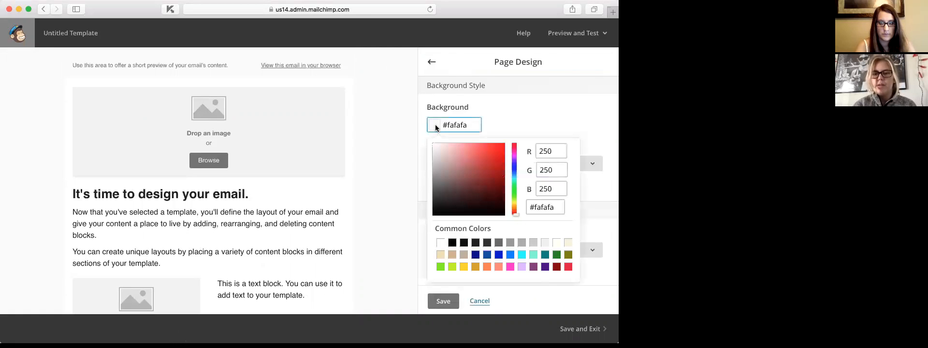
click(479, 166)
click(463, 157)
click(475, 158)
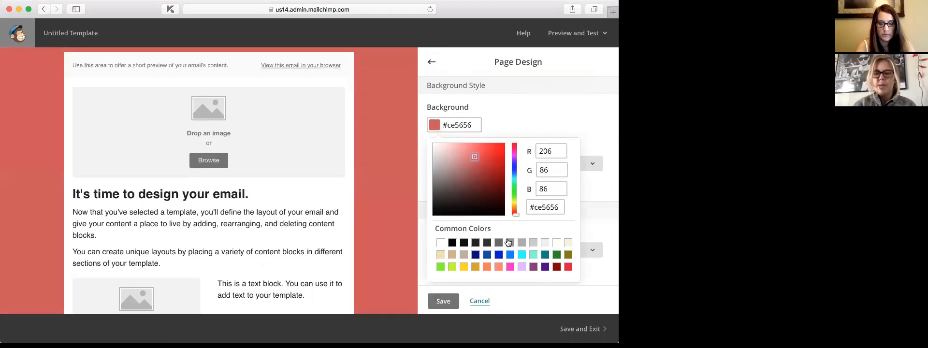
click(479, 301)
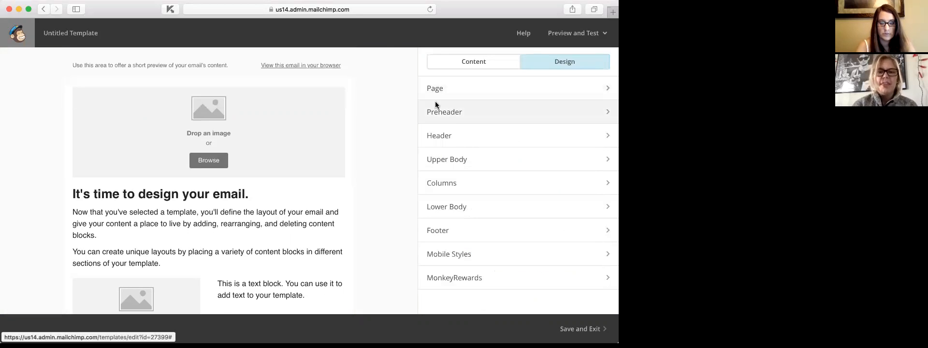
- Try a pink preheader background, #cc8383, in the template's preheader design and discard it
click(435, 118)
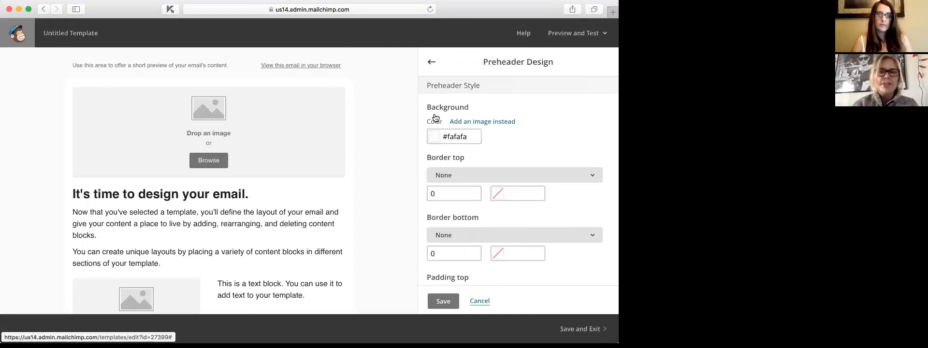
click(434, 136)
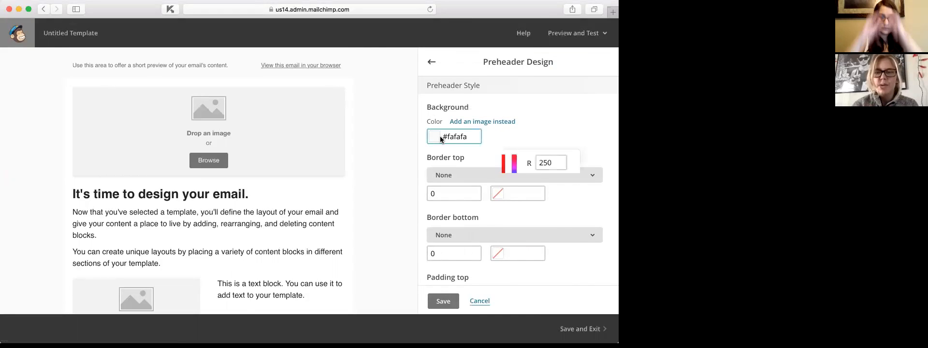
drag(457, 215, 457, 173)
click(460, 162)
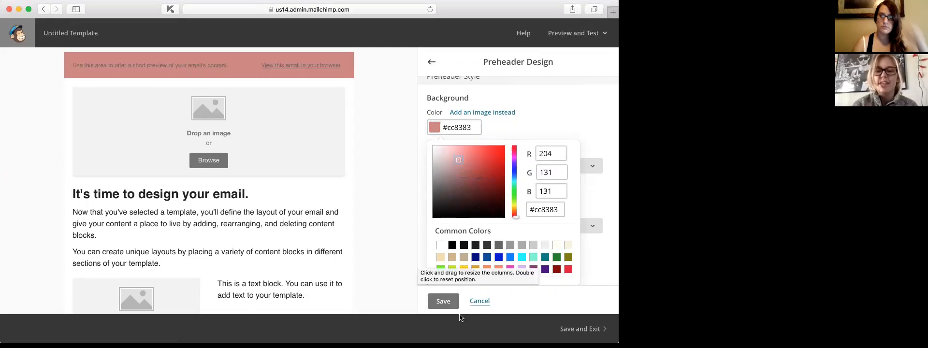
click(477, 303)
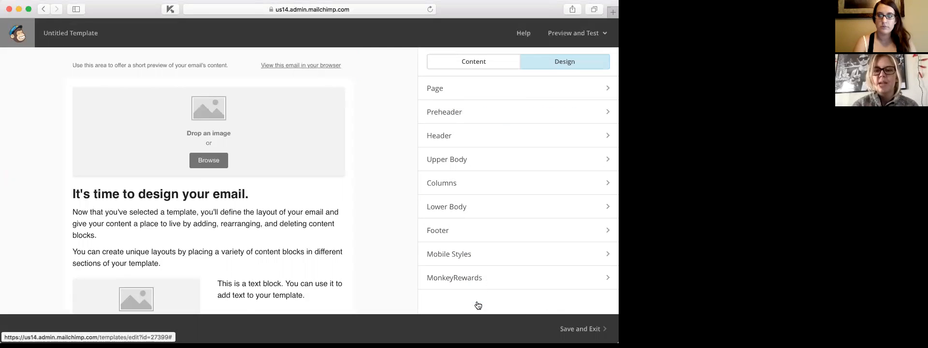
- Set the template's page background colour to red #b44848 and save the page design
click(441, 89)
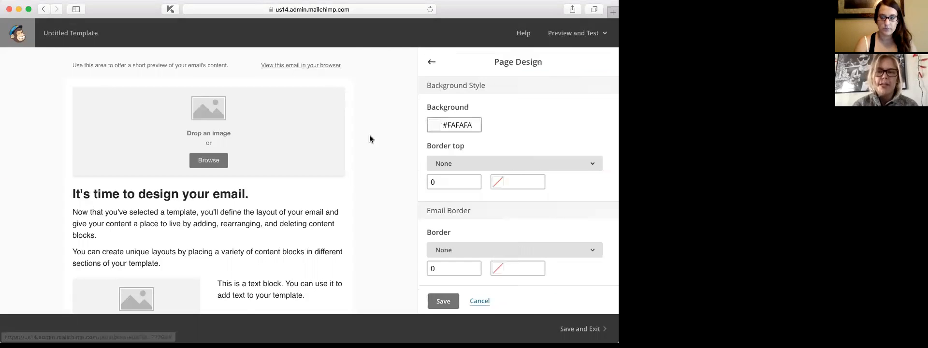
click(447, 128)
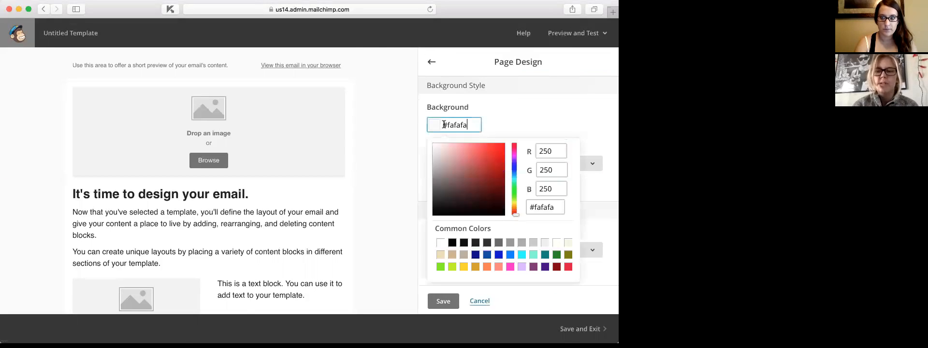
click(476, 165)
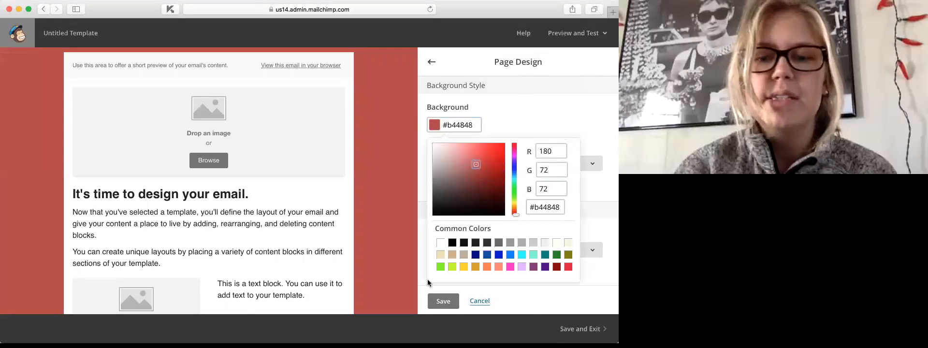
click(442, 301)
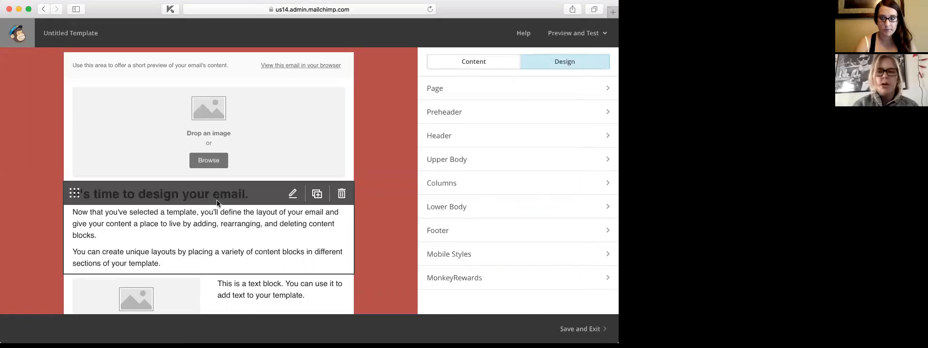
- Set the template's preheader background colour to grey #856f6f and save the preheader design
click(446, 112)
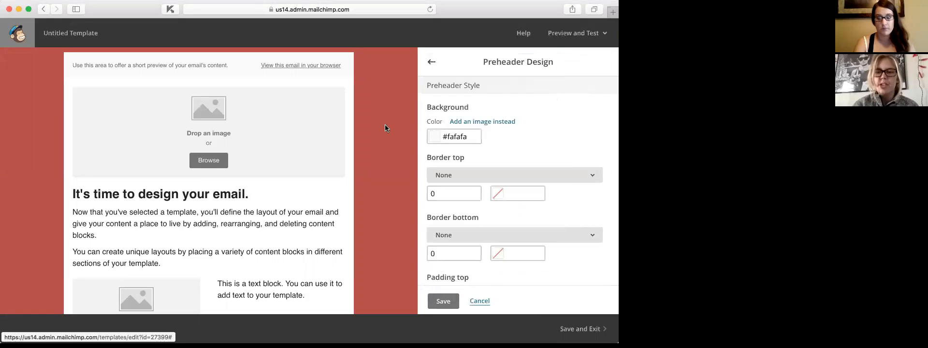
click(441, 138)
mouse_move(460, 198)
mouse_down()
mouse_move(434, 186)
mouse_move(445, 180)
mouse_up()
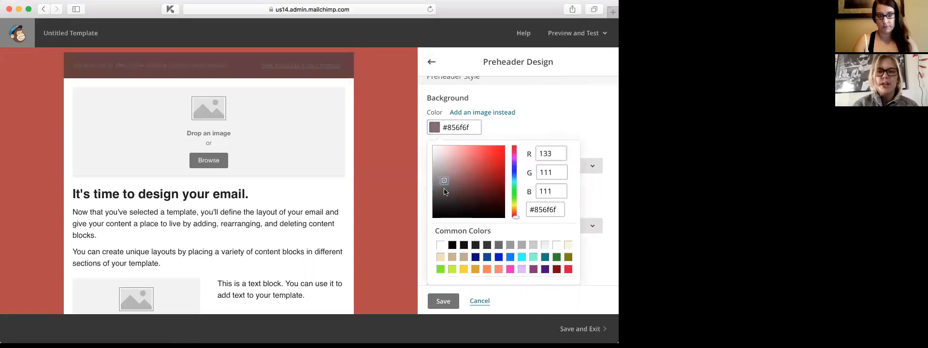
click(443, 301)
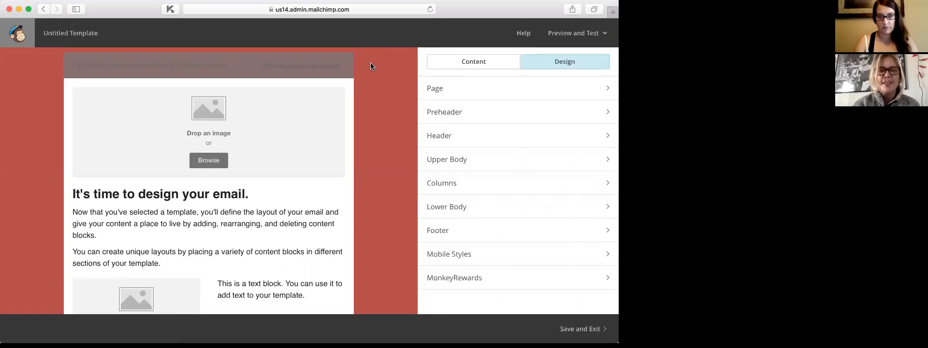
- Examine the available content blocks, including Video, and look over the template's layout down to the footer
click(501, 65)
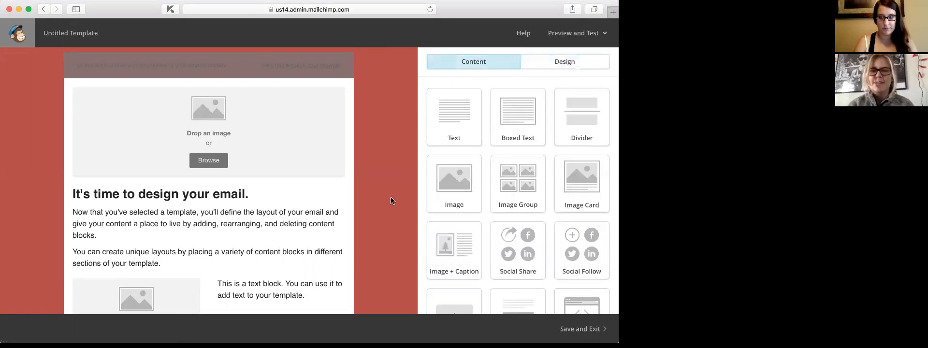
scroll(447, 195, down, 5)
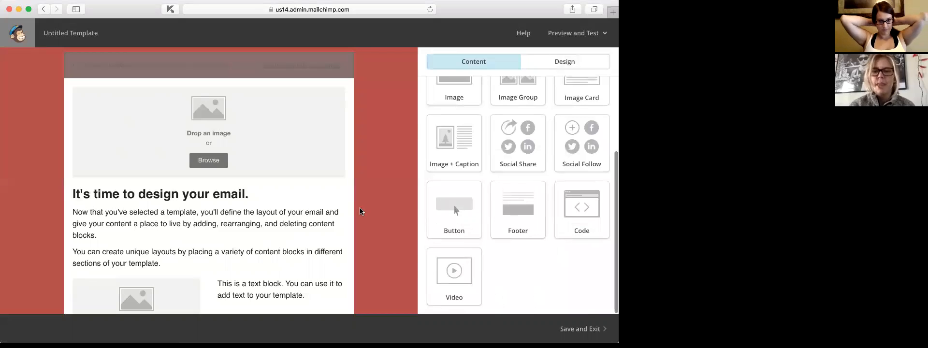
scroll(360, 211, down, 10)
scroll(362, 211, down, 5)
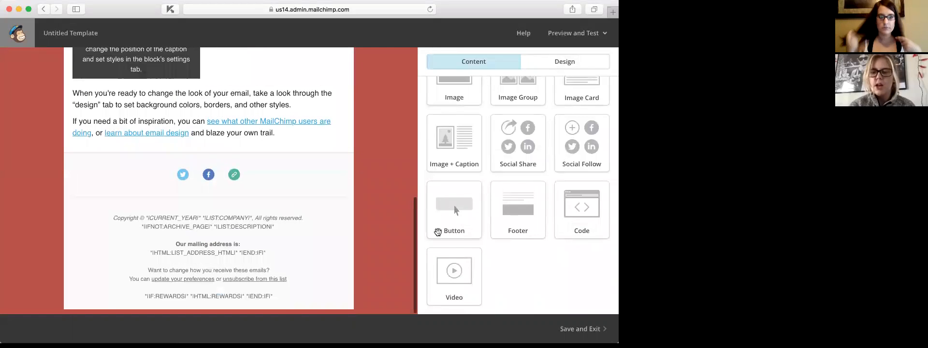
scroll(387, 166, up, 8)
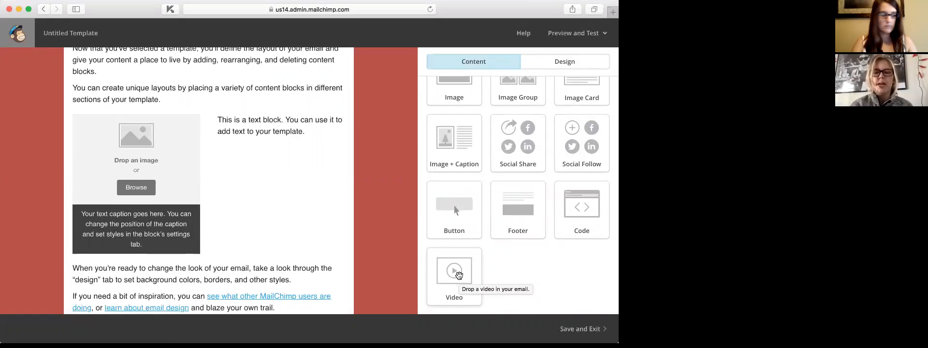
drag(459, 274, 274, 157)
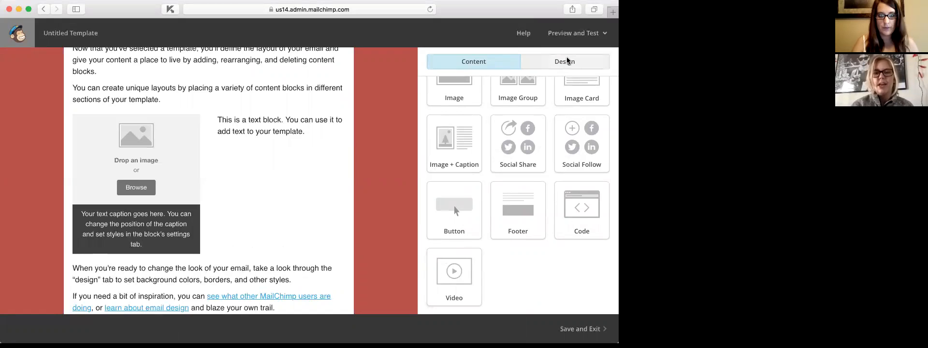
scroll(451, 205, up, 3)
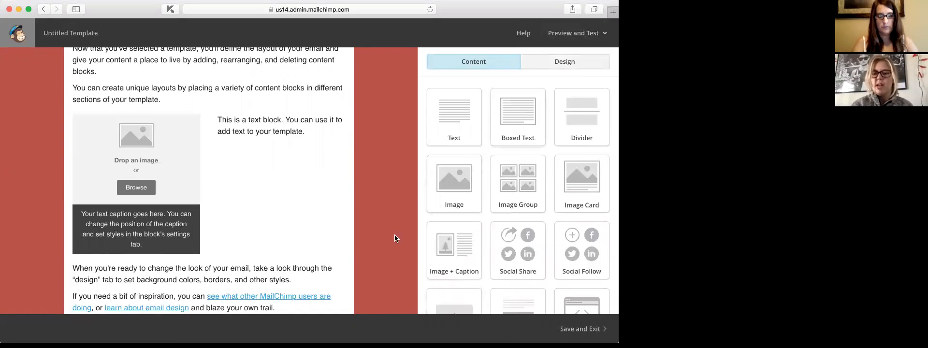
scroll(271, 178, up, 4)
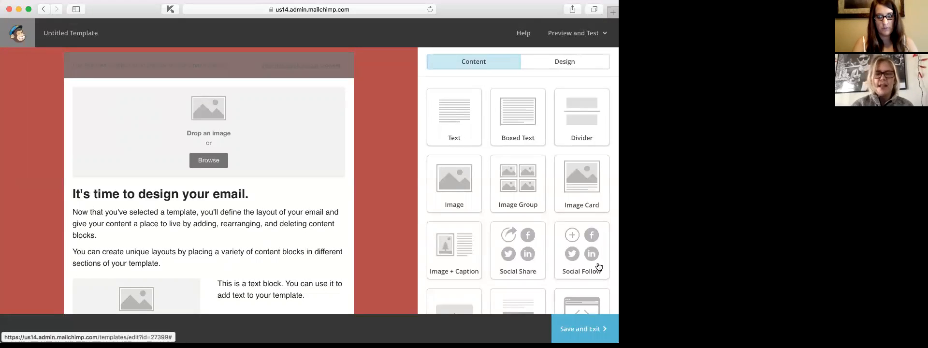
- Save the template under the name "Demo" and exit the template editor
click(590, 336)
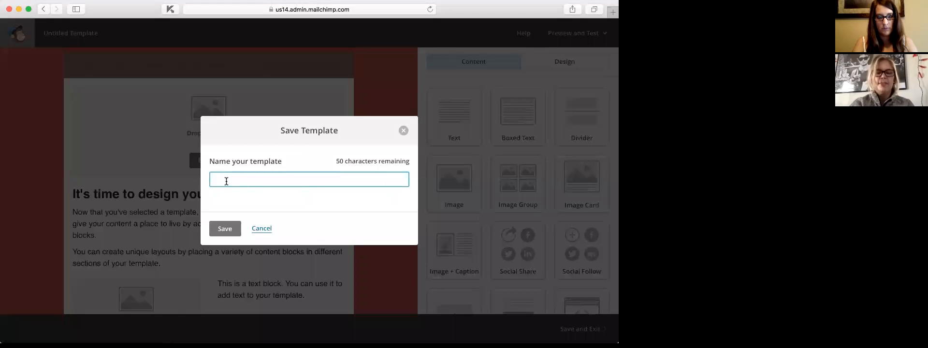
text(Demo)
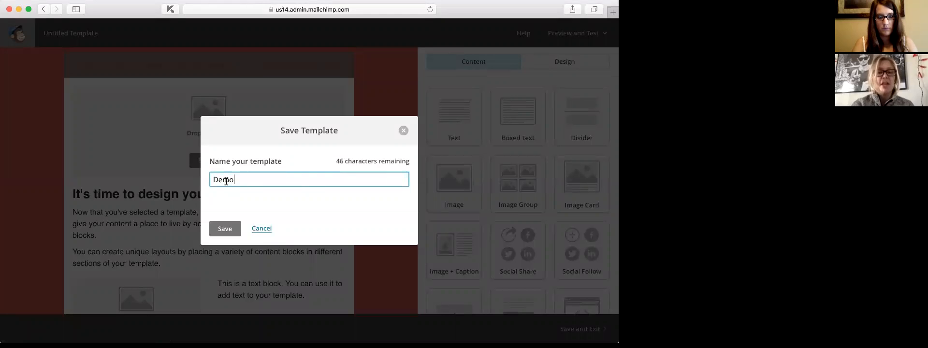
click(225, 235)
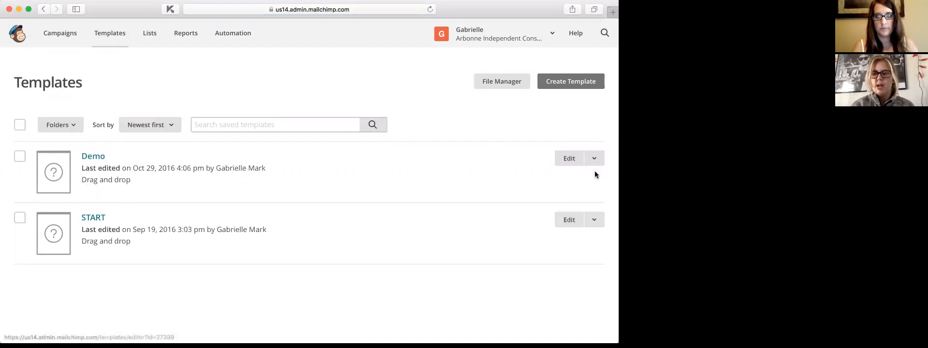
- Create a campaign from the Demo template for the entire Clients - Monthly Newsletter list and continue to its setup
click(594, 158)
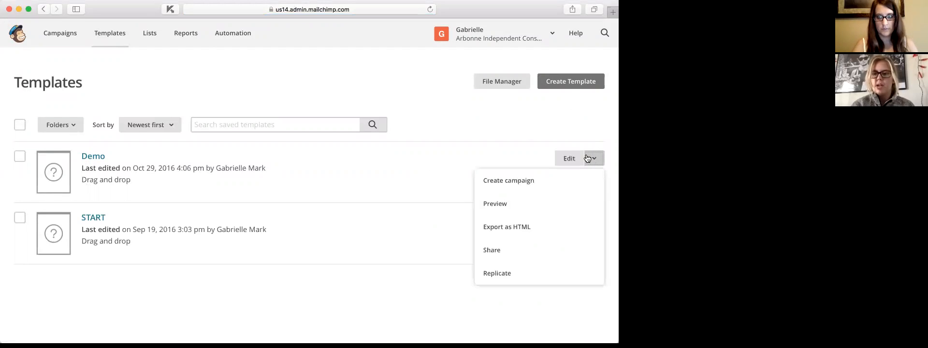
click(515, 192)
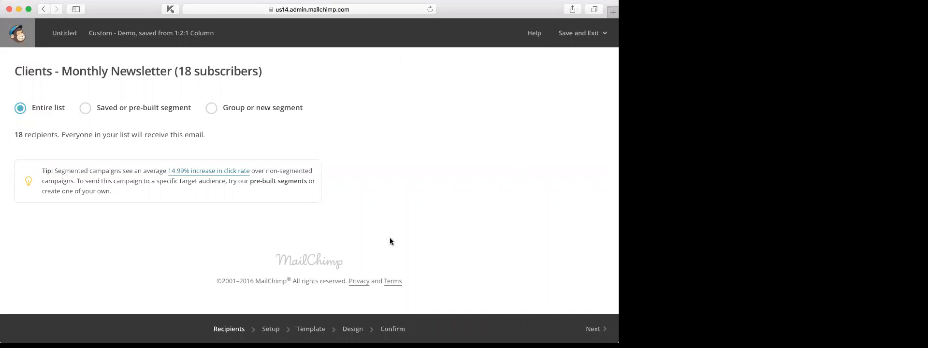
click(590, 331)
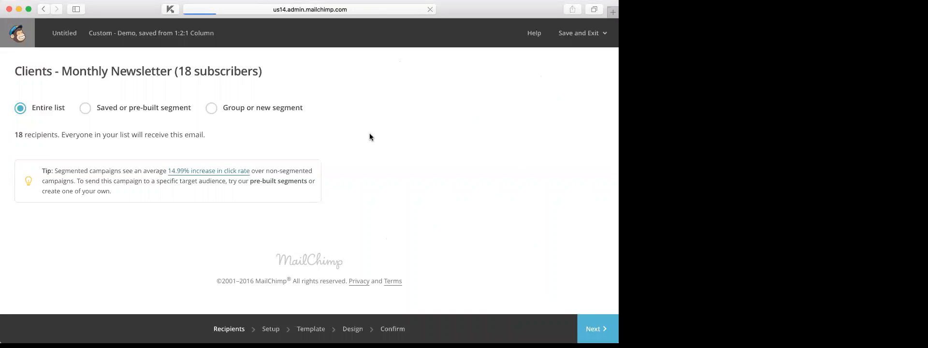
- Review the campaign info and tracking options, and personalize the "To" field with the *|FNAME|* merge tag
click(63, 125)
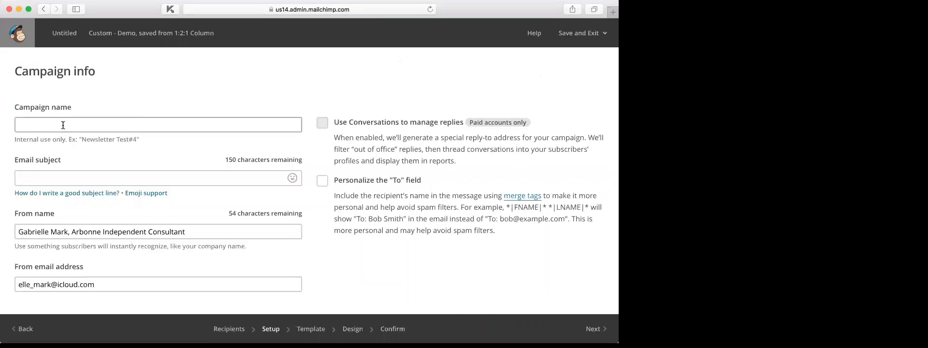
scroll(63, 121, down, 2)
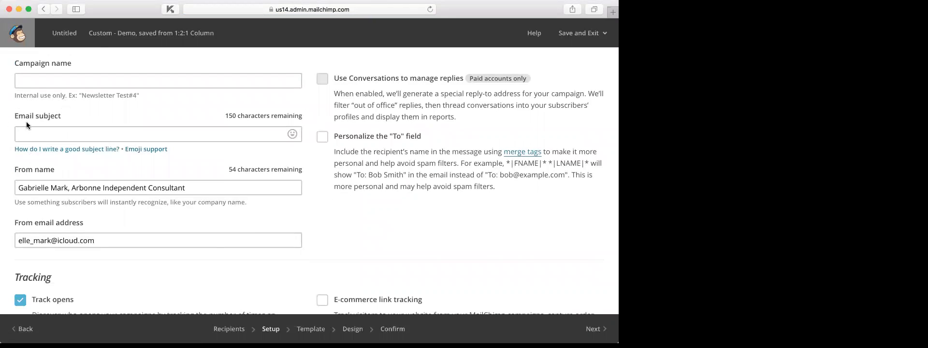
scroll(220, 171, down, 1)
scroll(219, 174, down, 3)
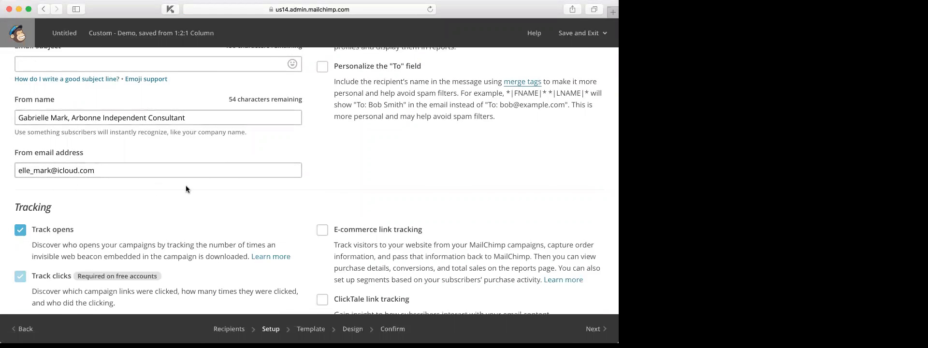
scroll(185, 189, up, 5)
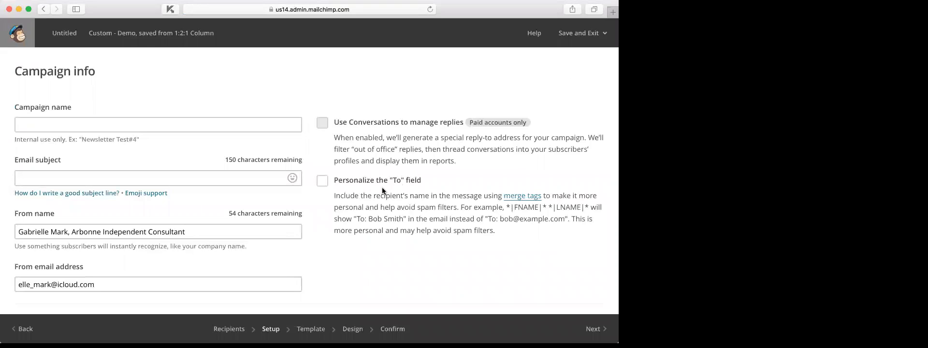
click(322, 181)
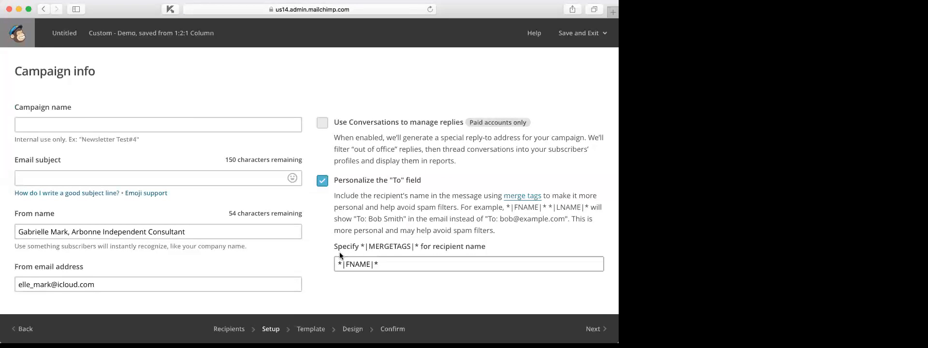
scroll(297, 250, down, 15)
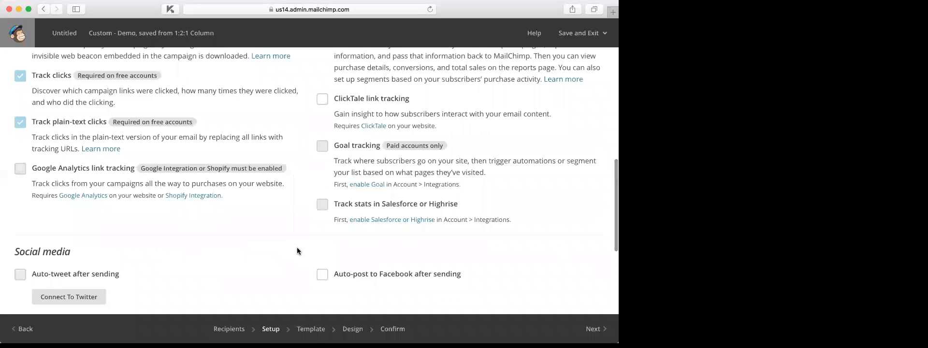
- Examine the campaign's open, click and plain-text tracking options, then look over the social media and video conversion settings
scroll(297, 250, up, 10)
scroll(298, 248, down, 3)
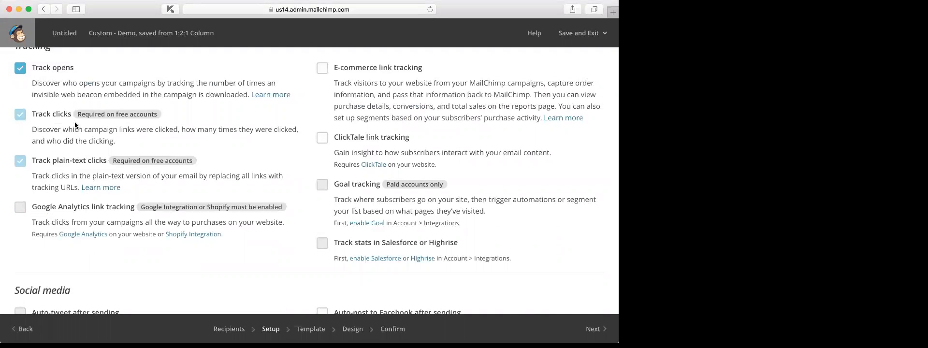
scroll(75, 125, up, 1)
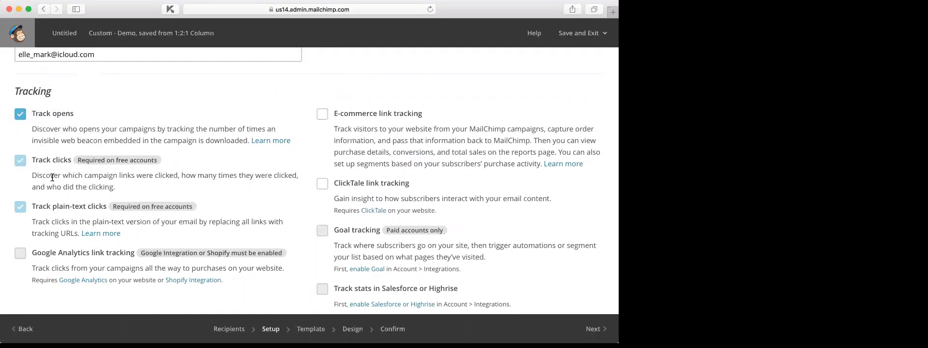
scroll(50, 175, down, 1)
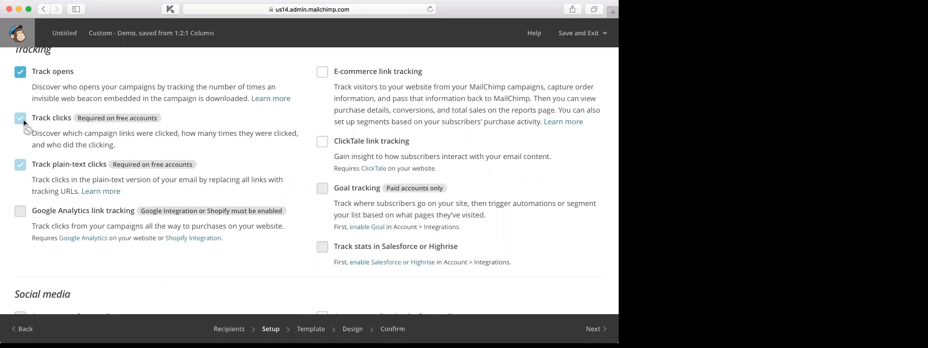
scroll(132, 162, down, 1)
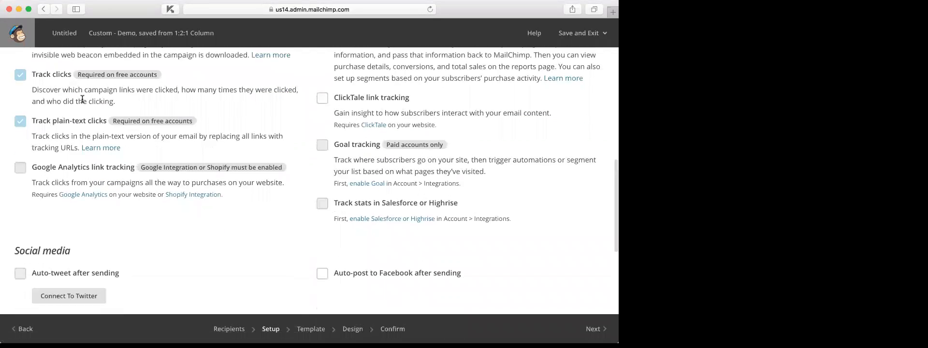
scroll(82, 99, up, 3)
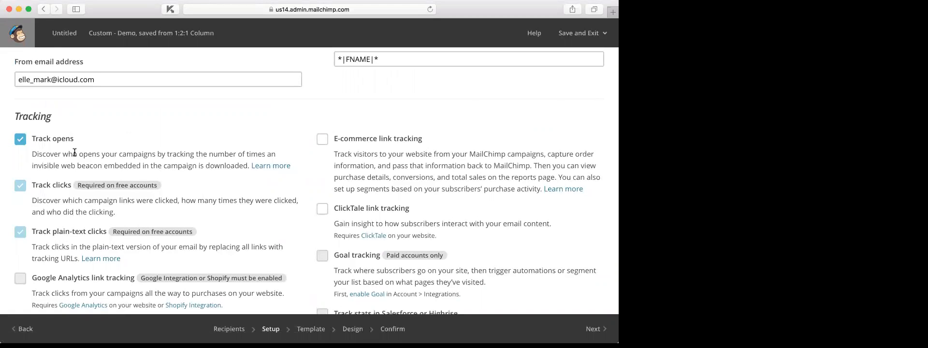
scroll(278, 167, down, 10)
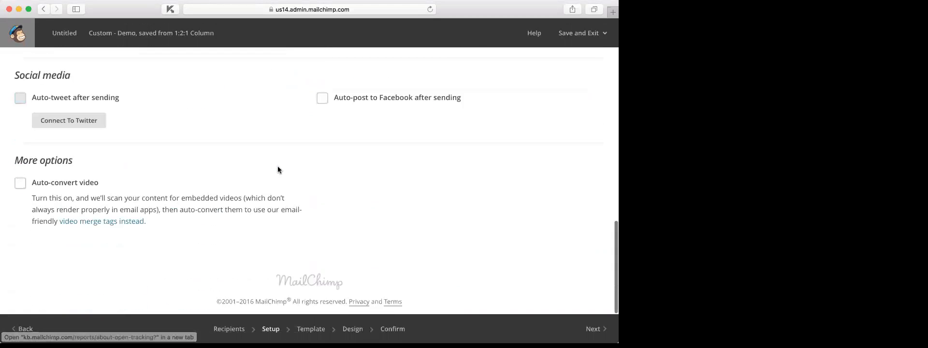
scroll(366, 254, up, 1)
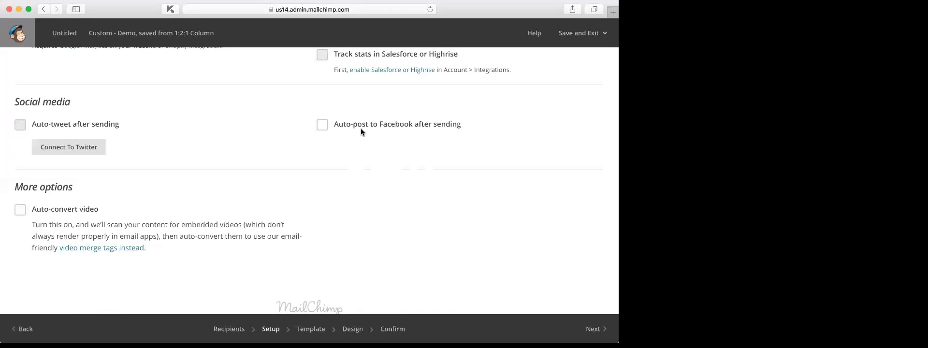
- Enable auto-posting to Facebook after sending and look over the post text and page options
click(323, 126)
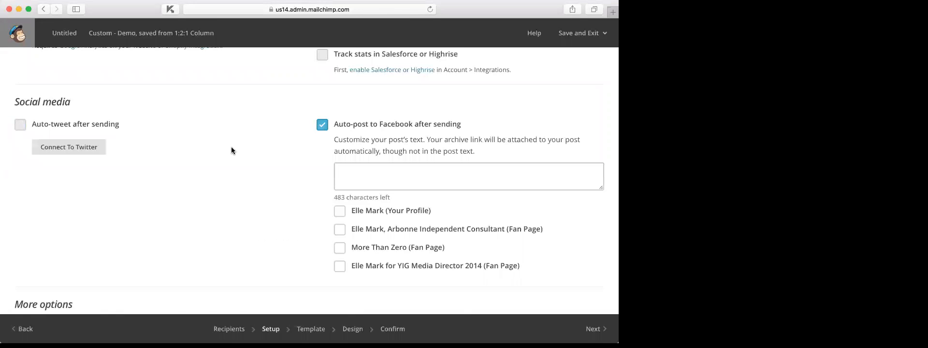
scroll(231, 146, down, 1)
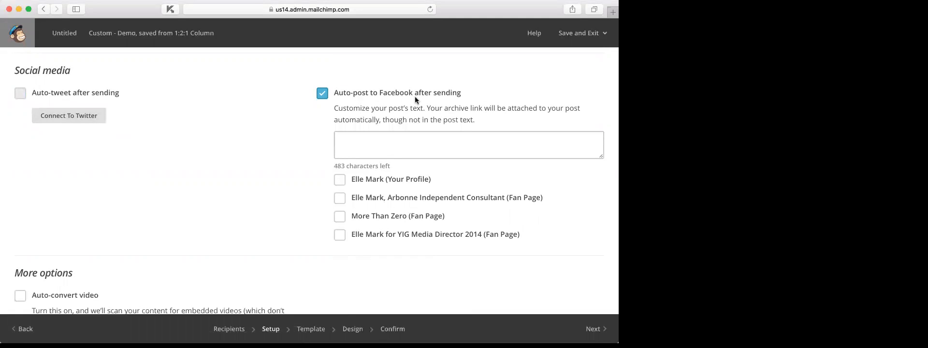
scroll(311, 255, down, 3)
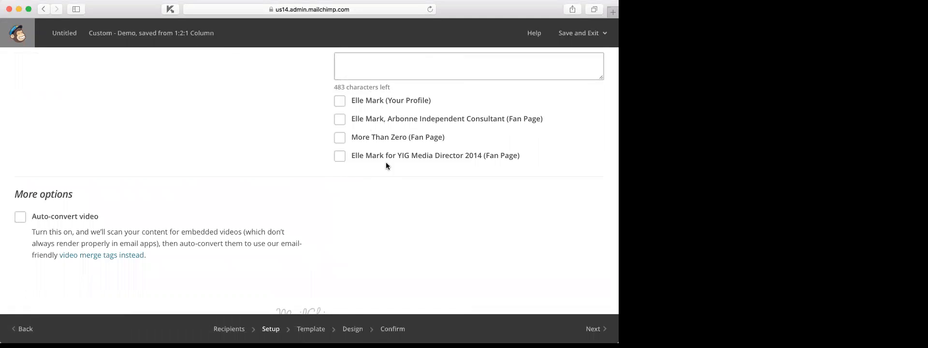
scroll(371, 152, up, 5)
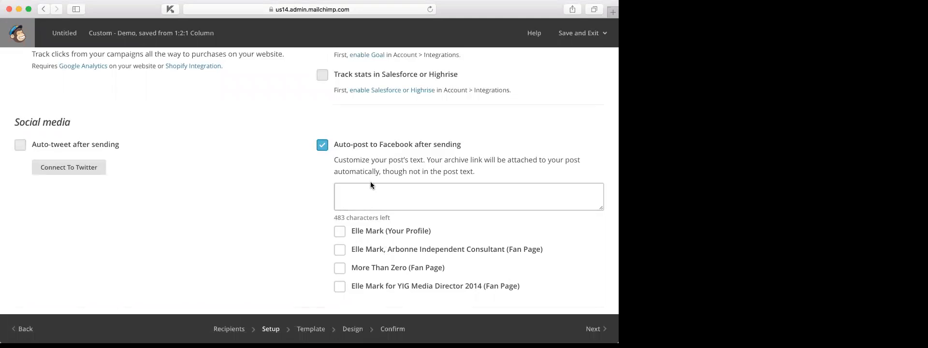
- Enter "Caption" as the Facebook post text, select the Arbonne Independent Consultant fan page, and try to continue to the next stage
click(352, 205)
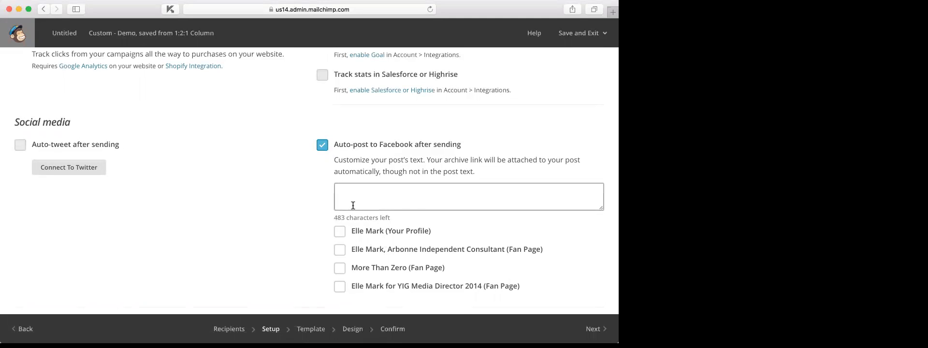
click(353, 195)
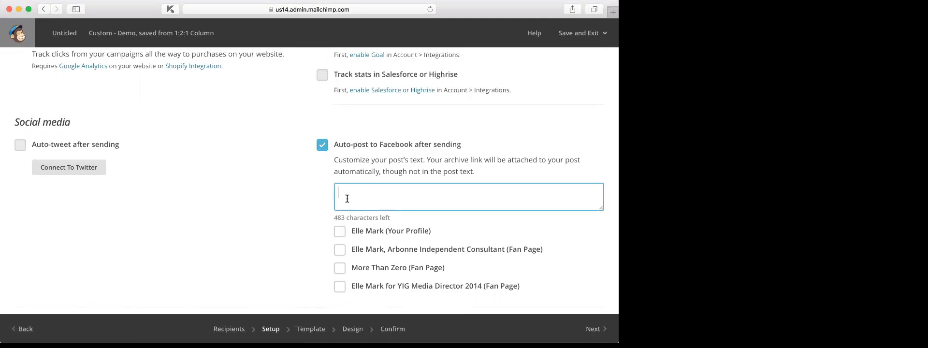
text(Caption)
scroll(346, 174, down, 4)
click(340, 170)
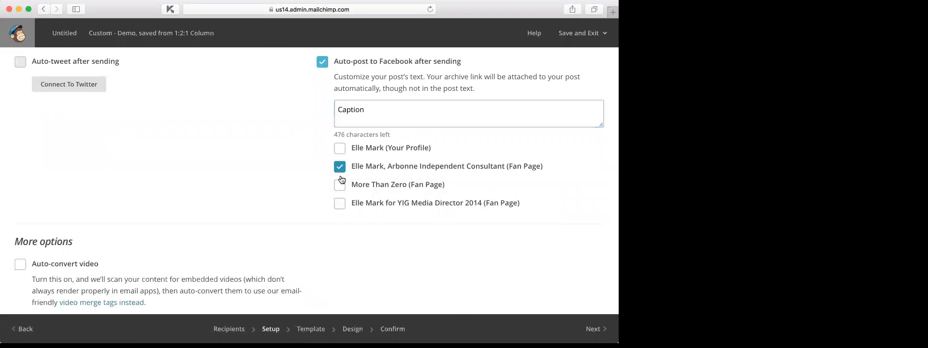
scroll(377, 228, down, 4)
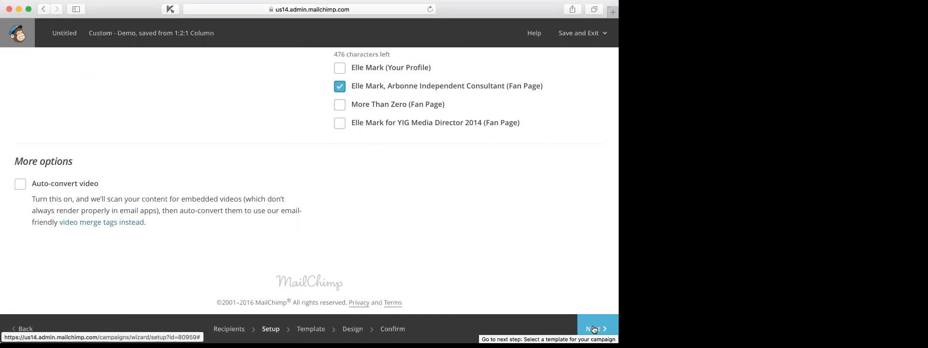
click(594, 329)
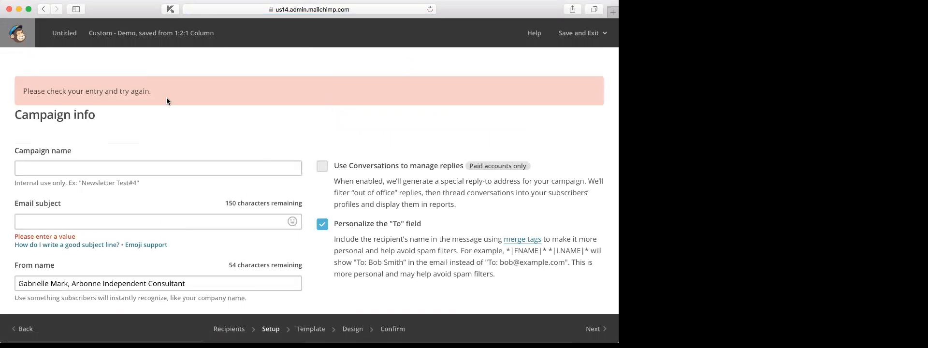
- Look over the campaign setup page from the campaign info through tracking, social media and more options
scroll(145, 145, down, 2)
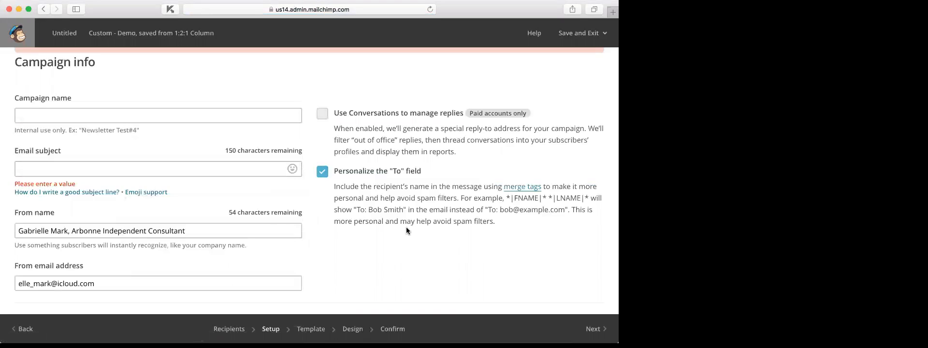
scroll(406, 231, down, 6)
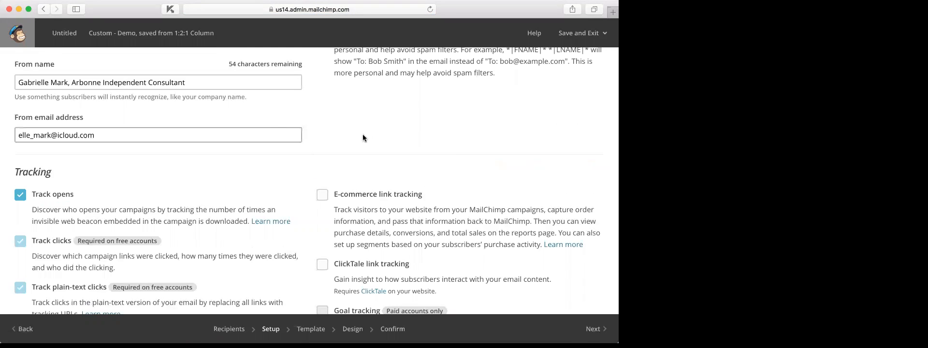
scroll(371, 135, down, 7)
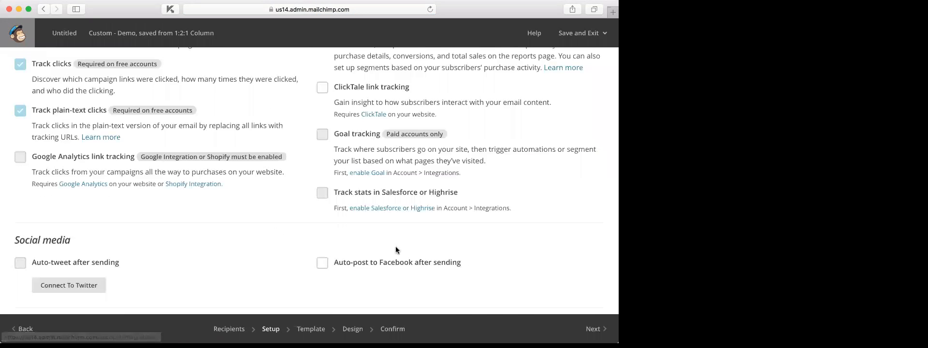
scroll(395, 246, down, 2)
scroll(396, 247, up, 16)
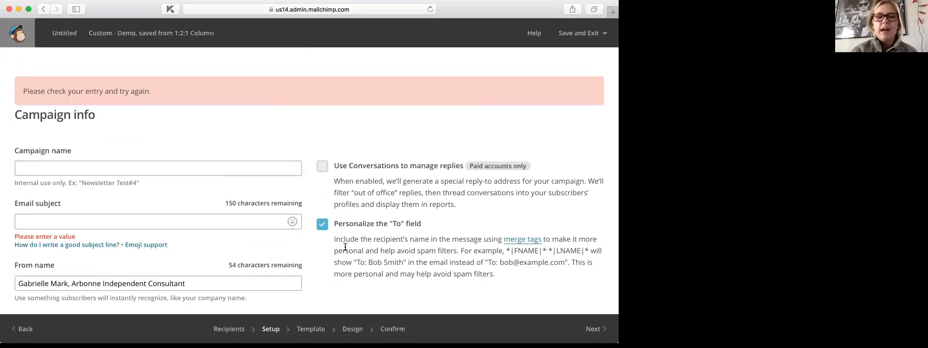
scroll(237, 196, down, 15)
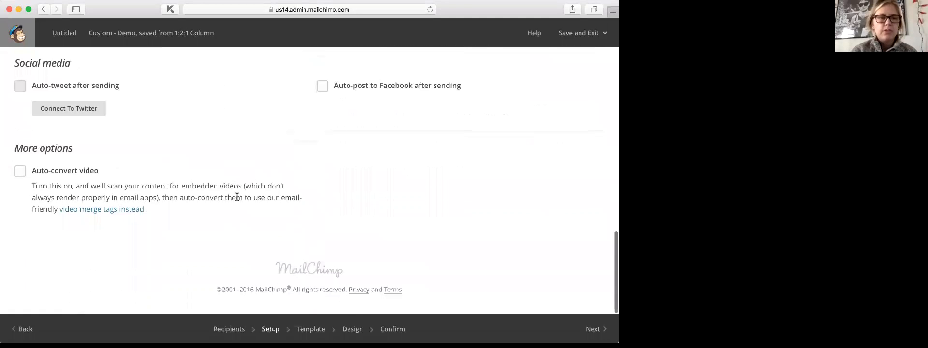
scroll(237, 196, up, 15)
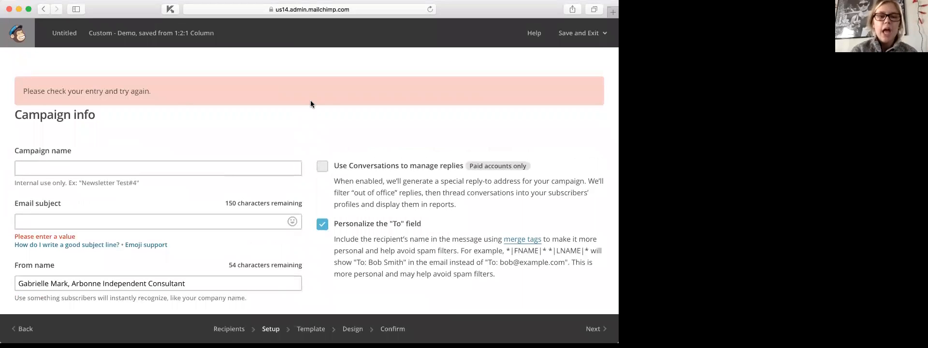
- Leave the untitled campaign's setup and return to the dashboard
click(591, 34)
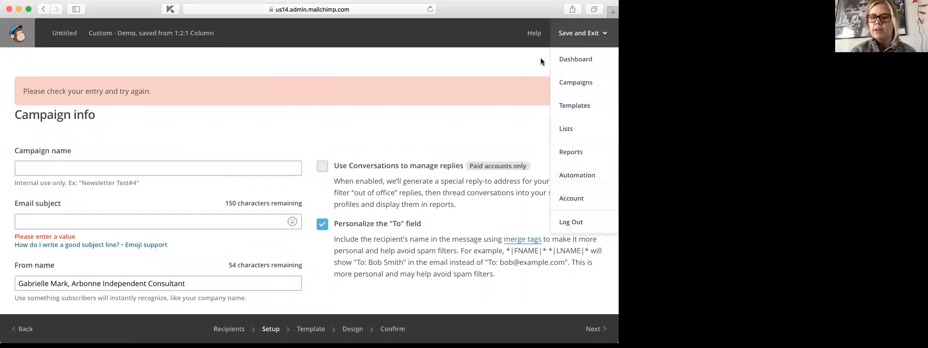
click(602, 64)
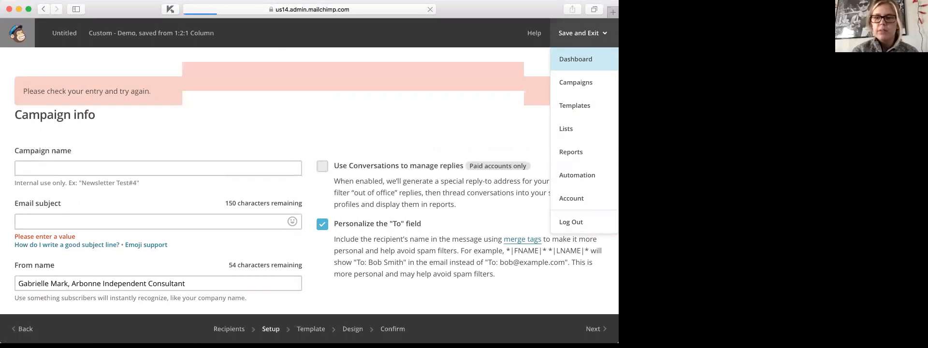
click(583, 38)
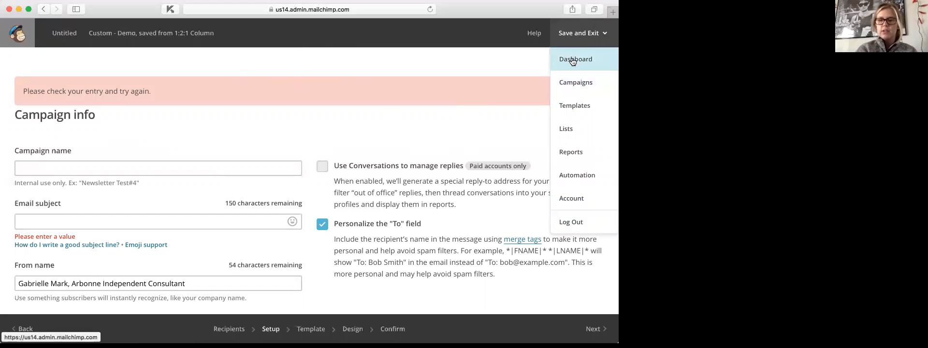
click(573, 85)
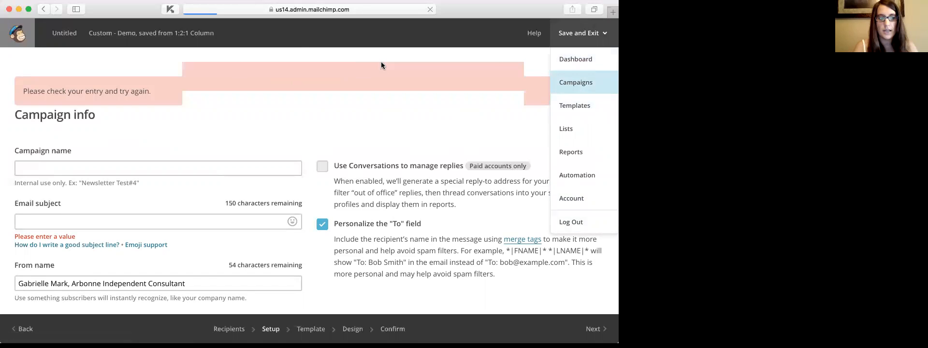
click(34, 327)
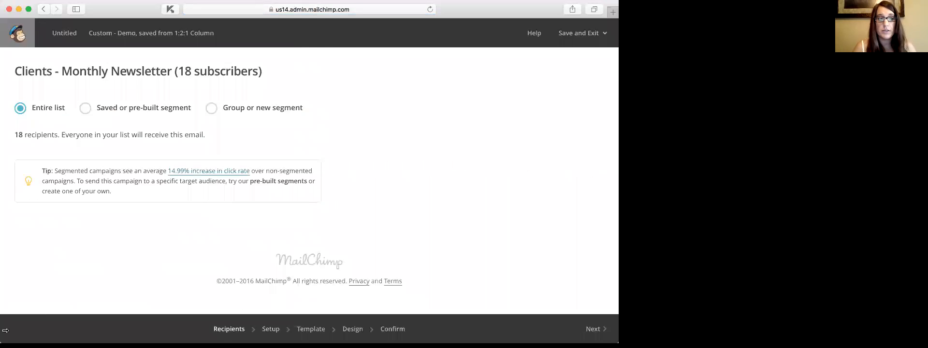
click(18, 37)
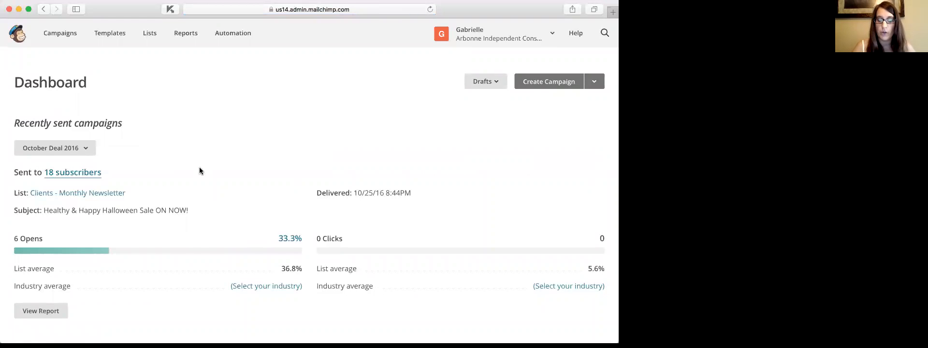
- Open the September 2016 campaign from the campaigns list and look over its email preview down to the footer
click(64, 33)
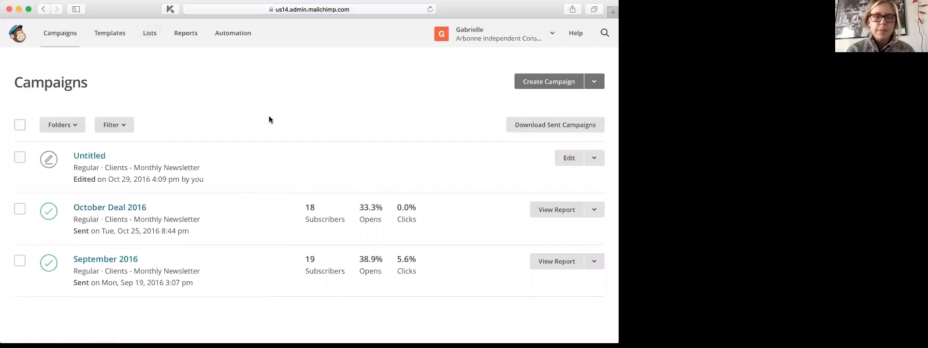
scroll(269, 115, down, 1)
scroll(269, 120, down, 3)
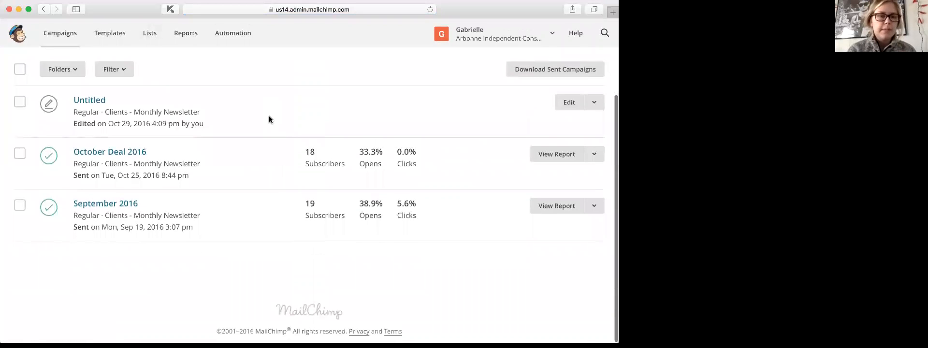
click(102, 205)
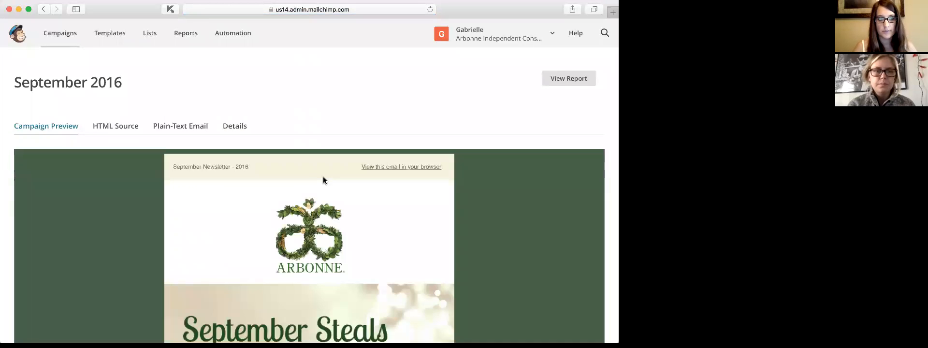
scroll(323, 179, down, 1)
scroll(324, 181, down, 15)
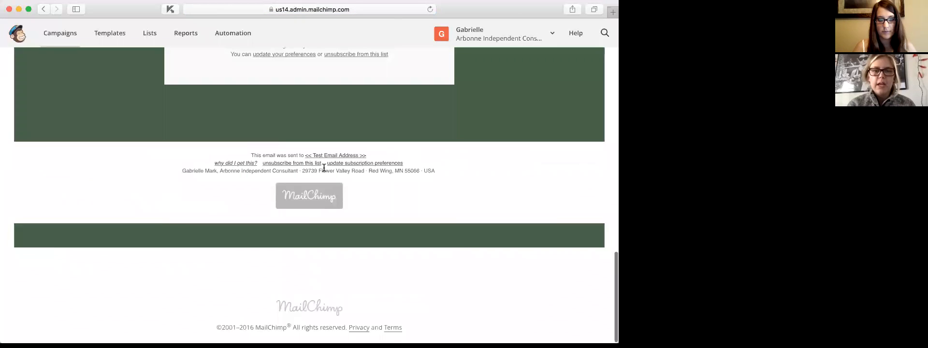
scroll(324, 169, up, 15)
scroll(299, 167, down, 1)
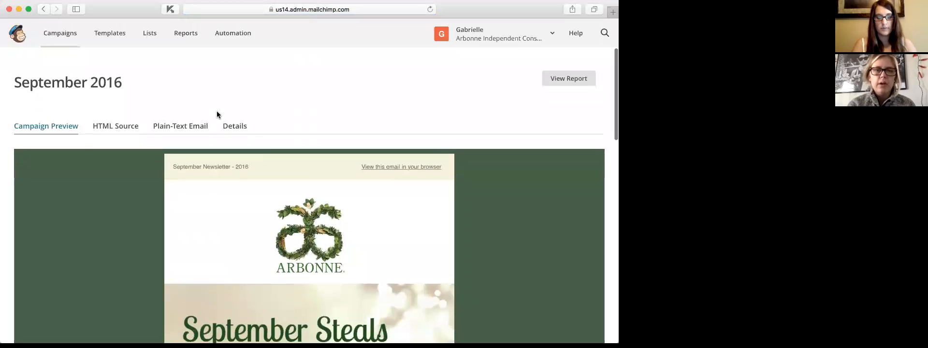
- Open the September 2016 campaign's report and look over its overview, from open and click rates through top links, subscribers, social performance and locations
click(576, 78)
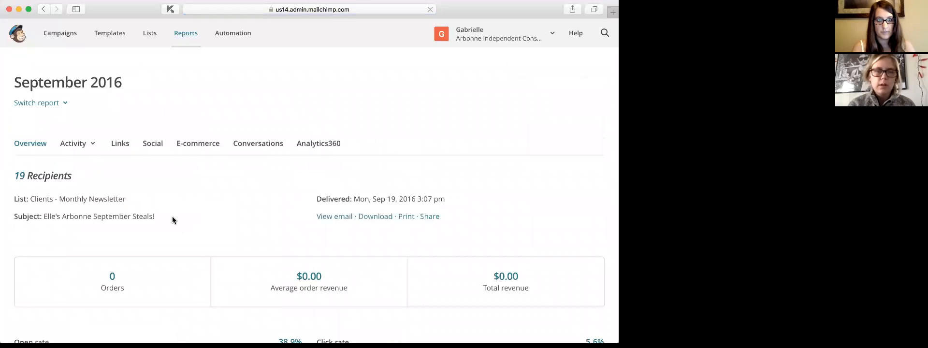
scroll(236, 220, down, 3)
scroll(237, 219, down, 15)
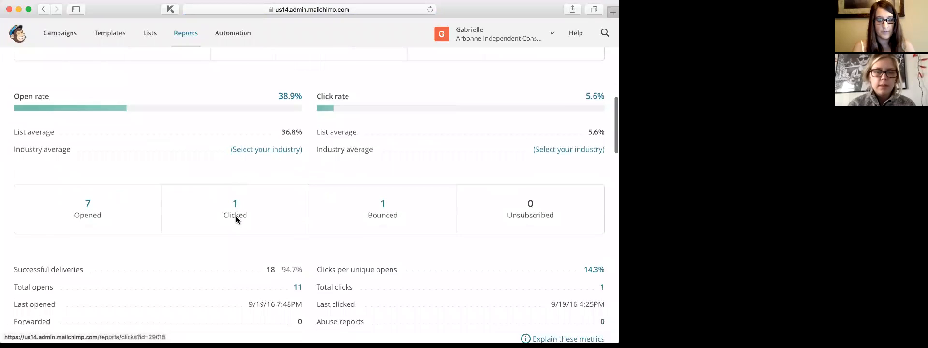
scroll(237, 220, down, 5)
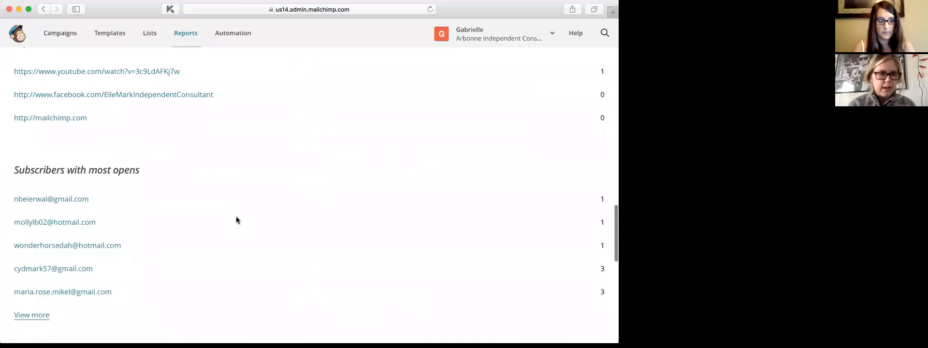
scroll(236, 220, down, 2)
scroll(118, 233, down, 5)
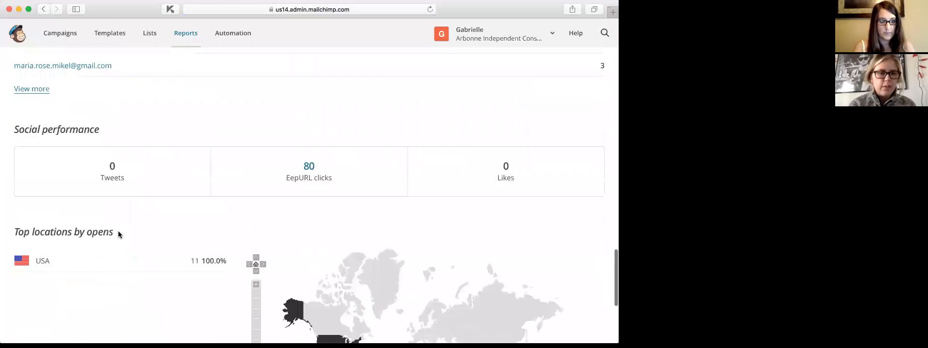
scroll(128, 107, up, 4)
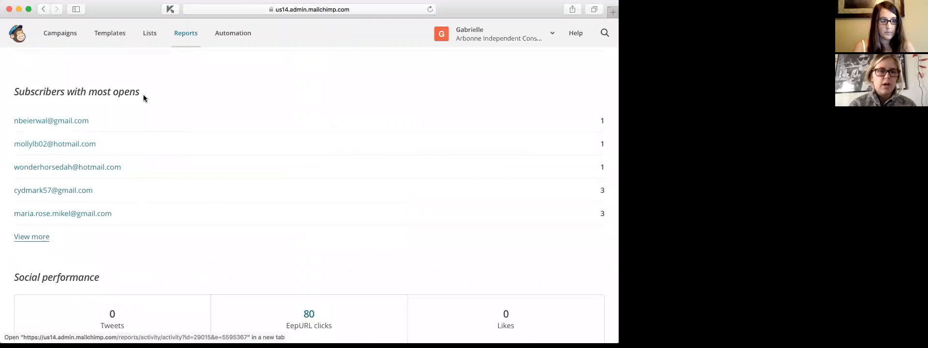
scroll(100, 184, down, 10)
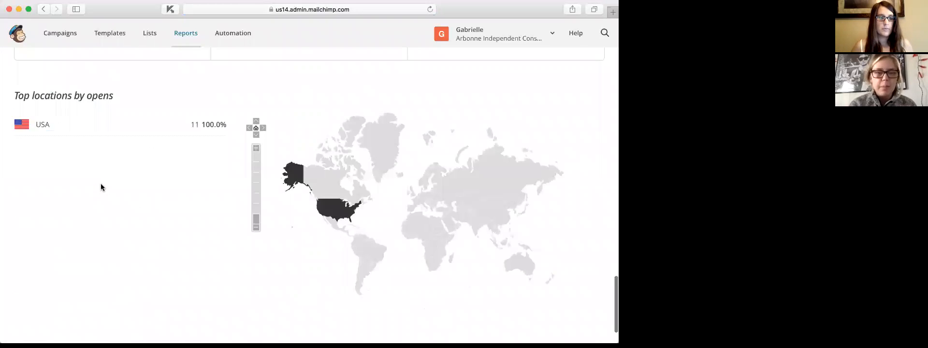
scroll(101, 183, up, 12)
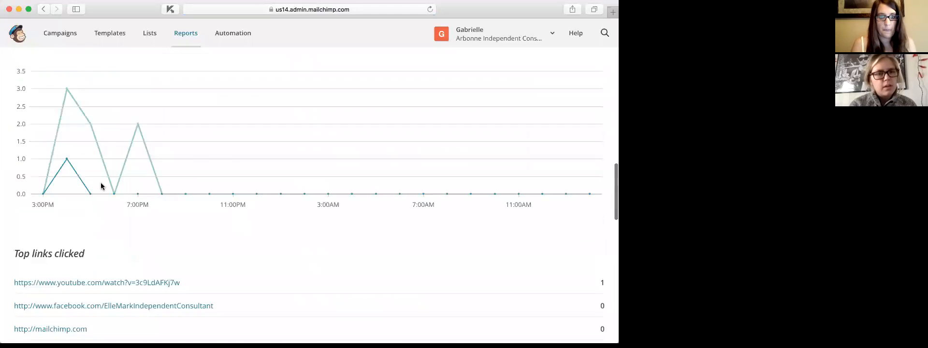
scroll(101, 186, up, 6)
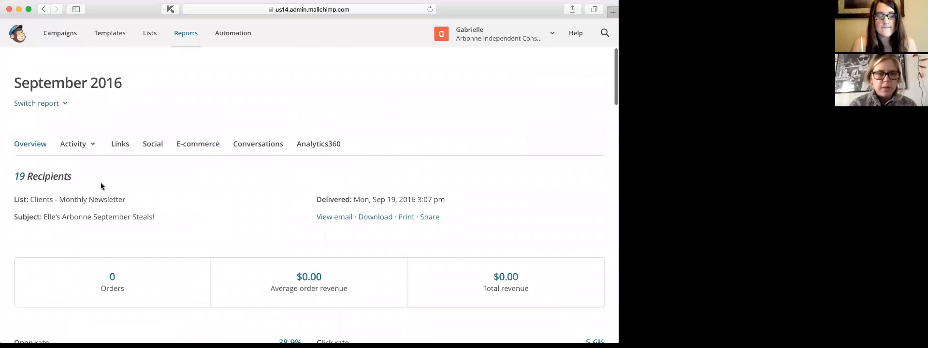
- Show the report's activity for recipients who opened the email and look over each subscriber's opens and member rating
click(67, 151)
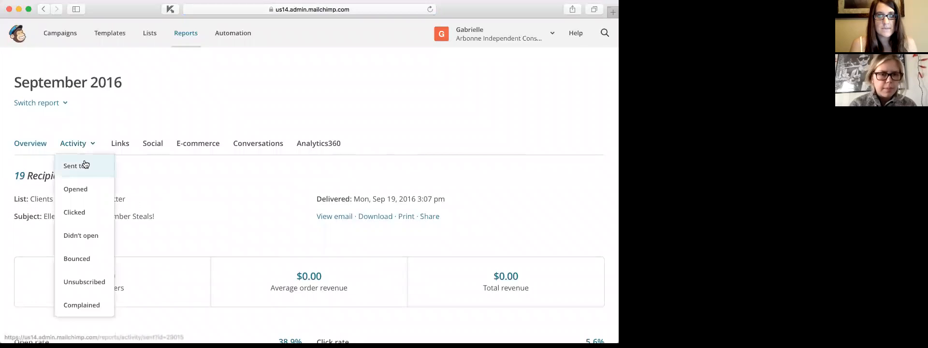
click(83, 189)
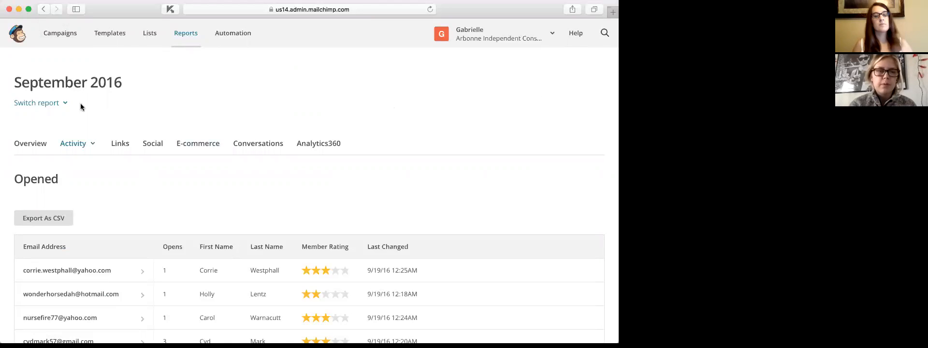
click(82, 145)
click(85, 188)
scroll(188, 193, down, 1)
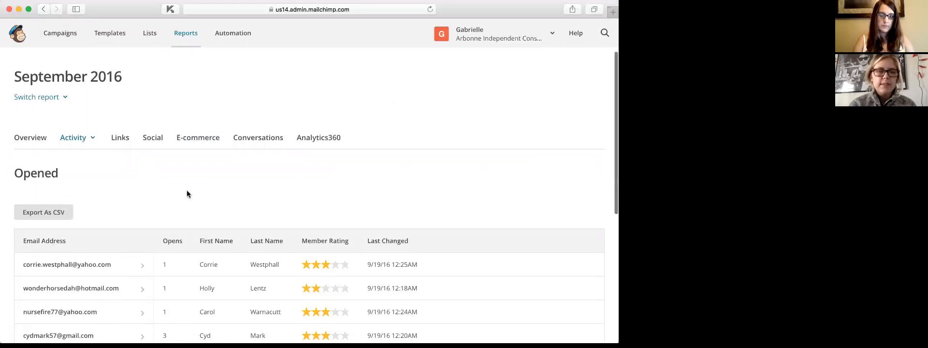
scroll(187, 194, down, 3)
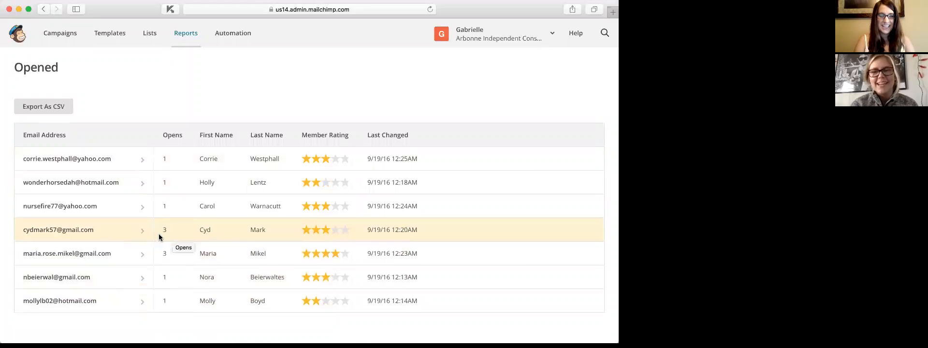
scroll(253, 135, up, 3)
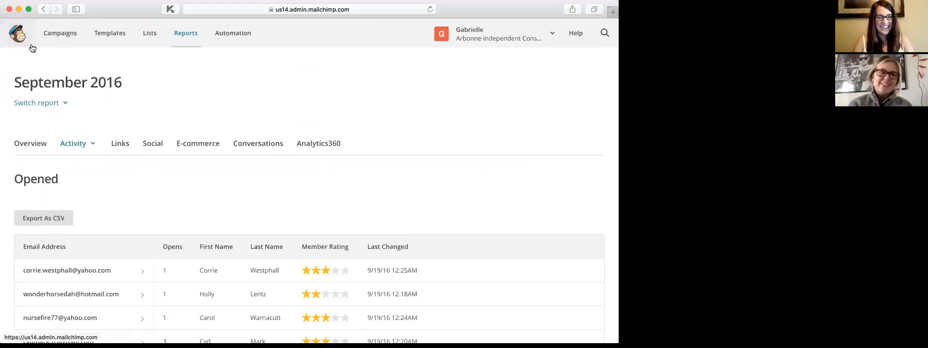
- Check the report's activity categories and review the Opened table again down to its last subscriber
click(86, 145)
click(86, 145)
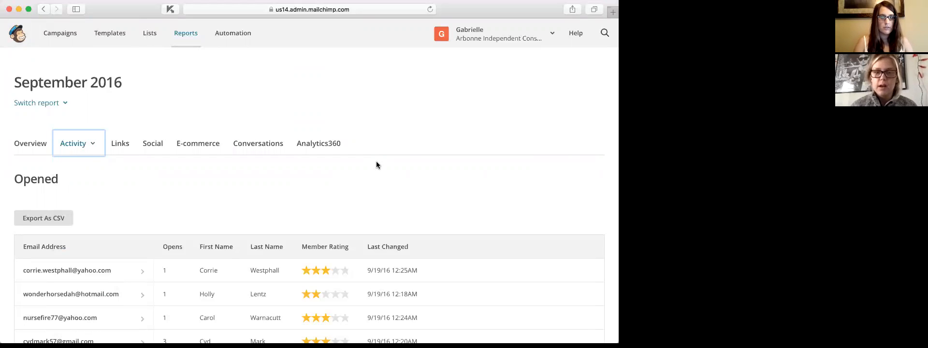
scroll(322, 203, down, 1)
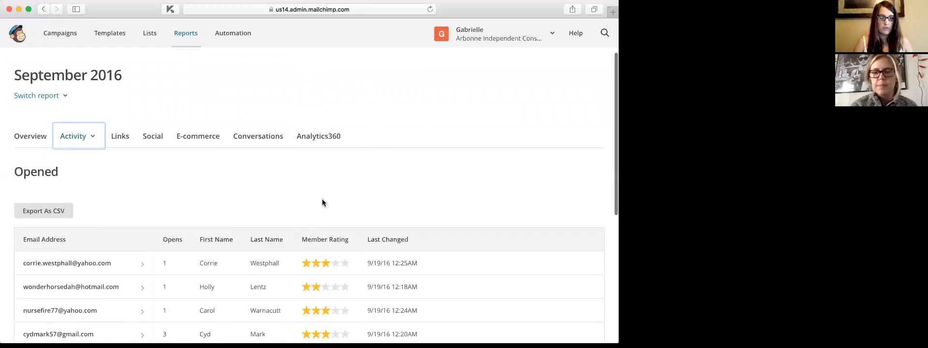
scroll(322, 199, down, 5)
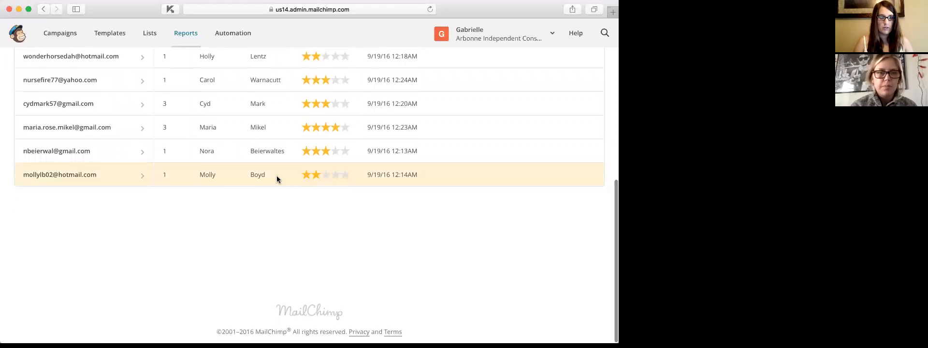
scroll(277, 176, up, 4)
scroll(277, 178, up, 2)
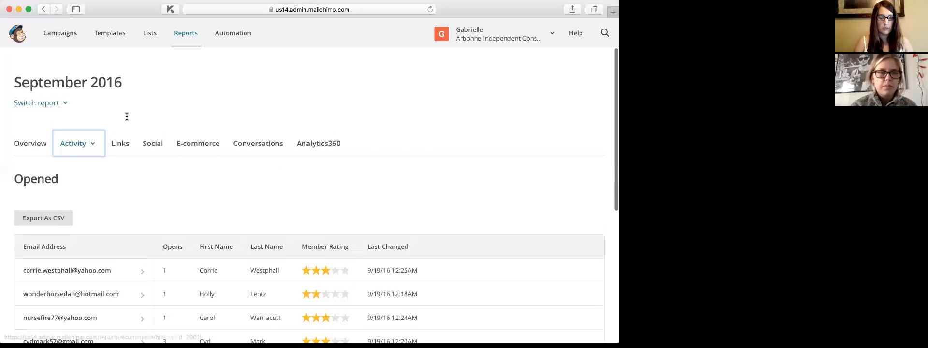
- Return to the dashboard and look over the recently sent October Deal 2016 campaign's statistics and the list growth section
click(24, 38)
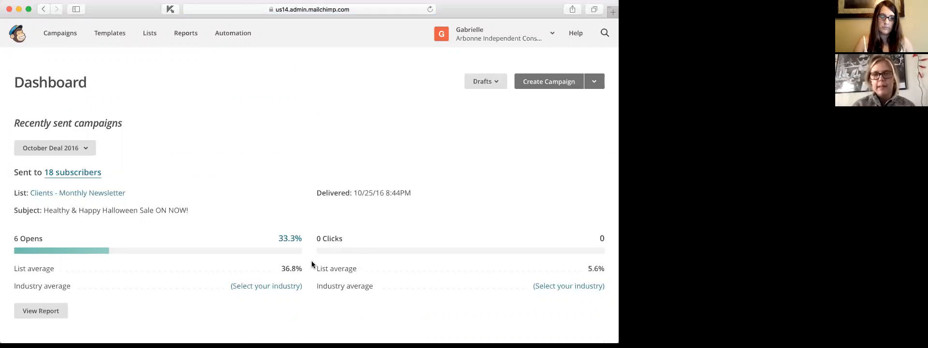
scroll(276, 104, down, 20)
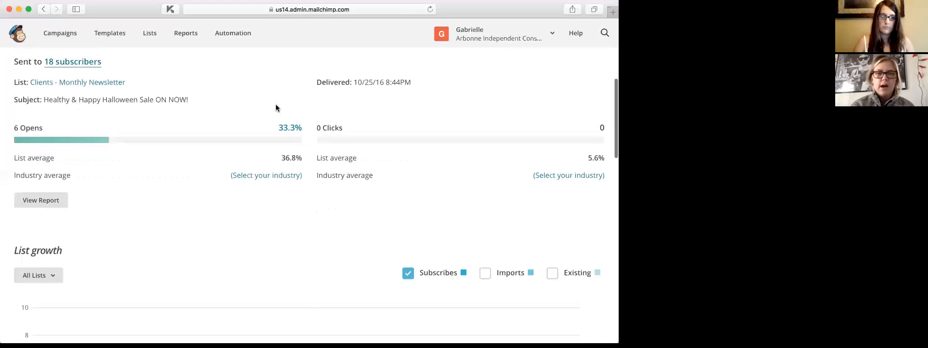
scroll(276, 108, up, 20)
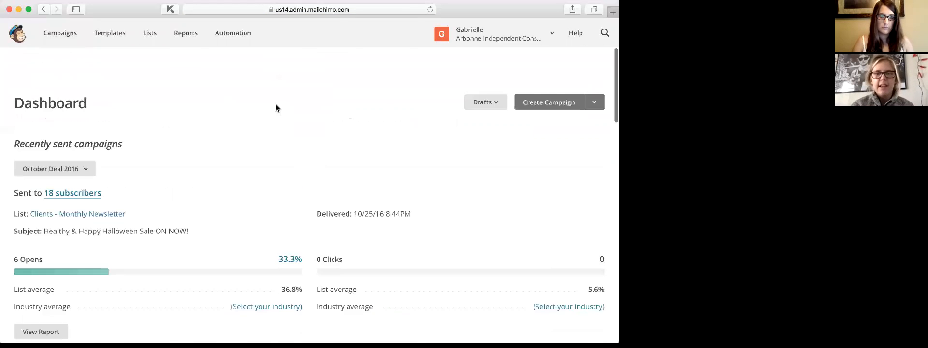